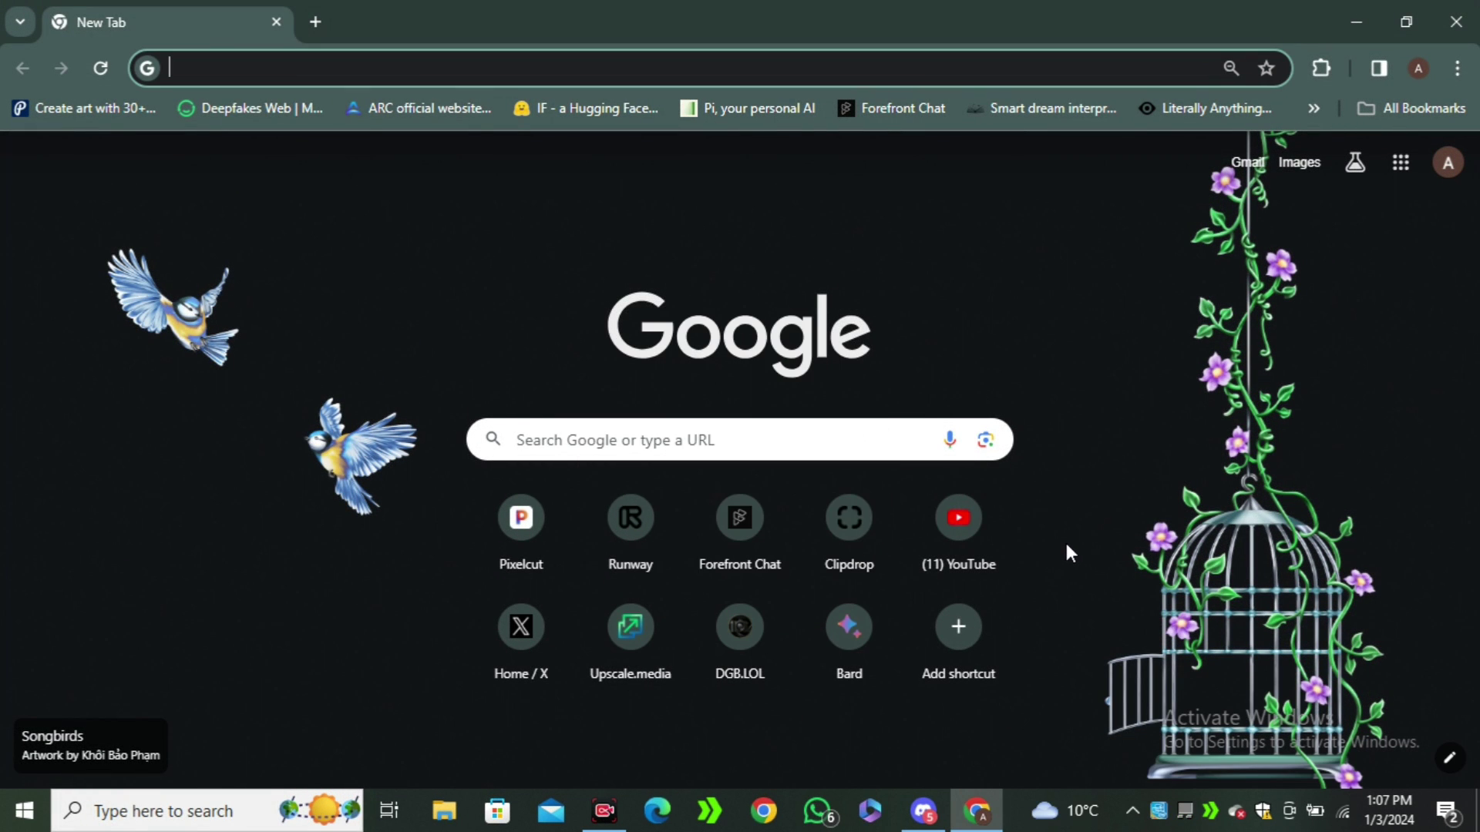
# Step: Search 'lensgo ai' in Chrome and open the official LensGo | Customized Video Making site
pyautogui.write('lensgo ai')
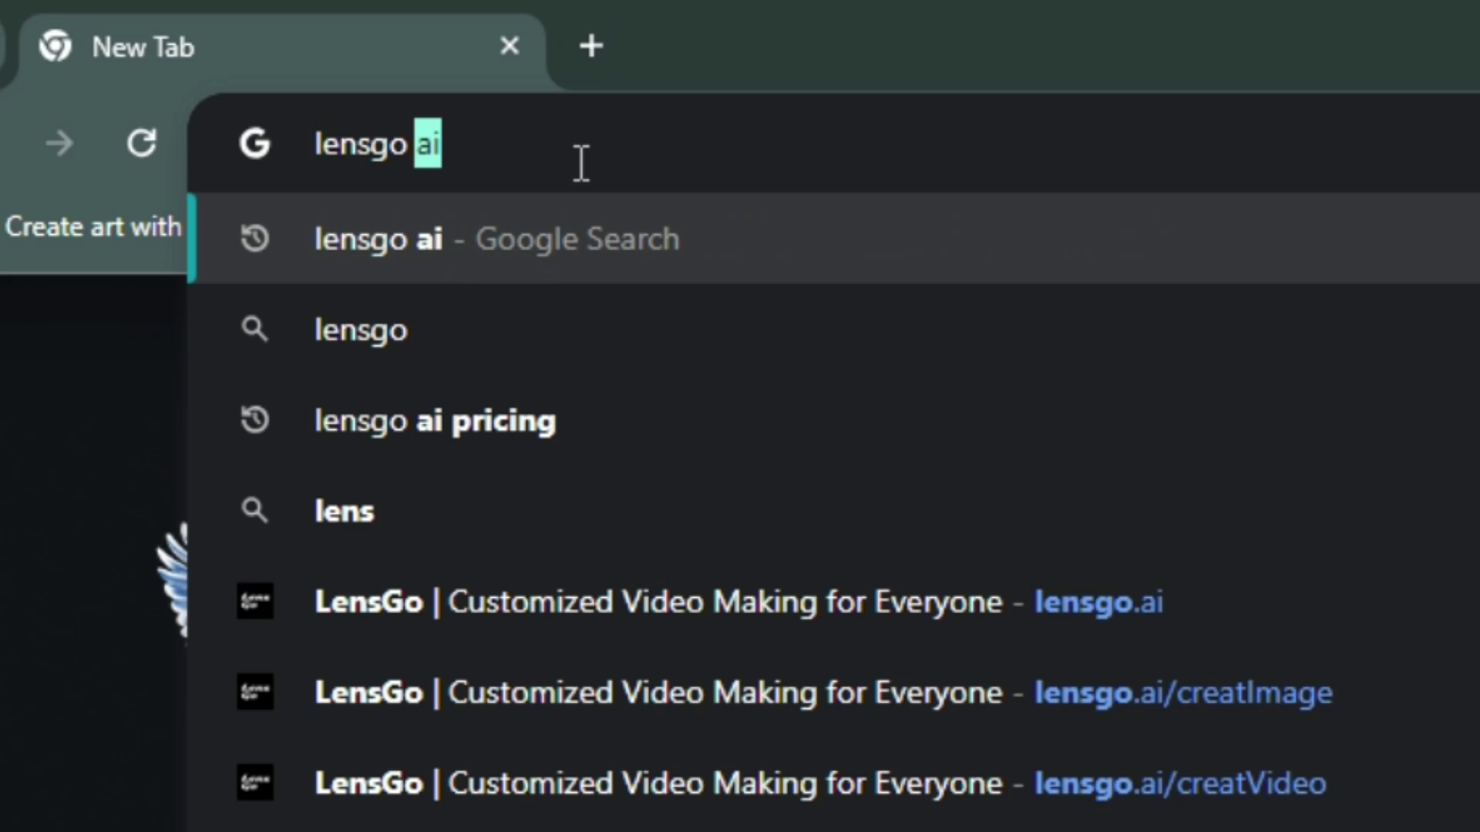
pyautogui.press('Return')
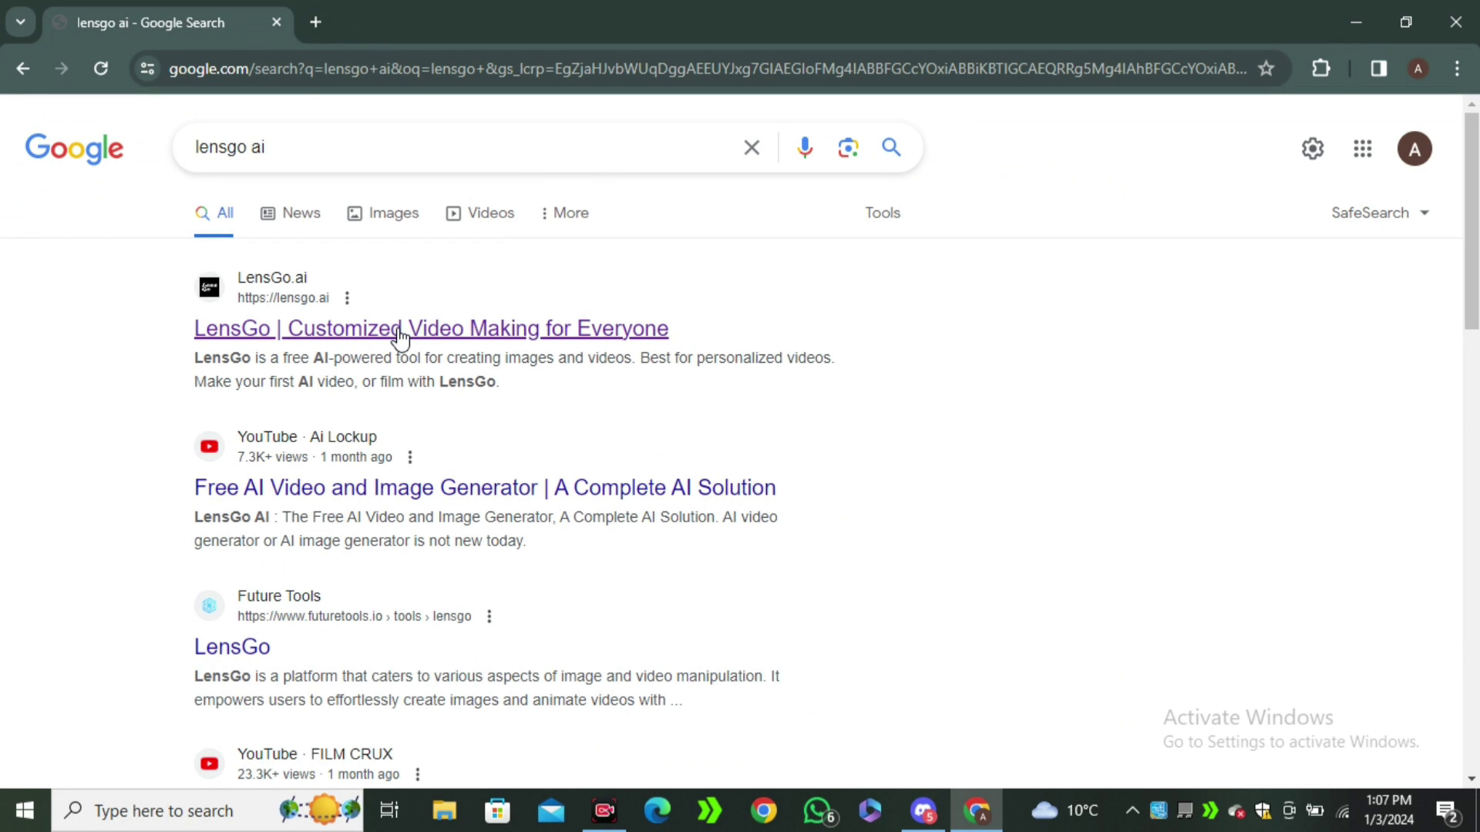
pyautogui.click(399, 337)
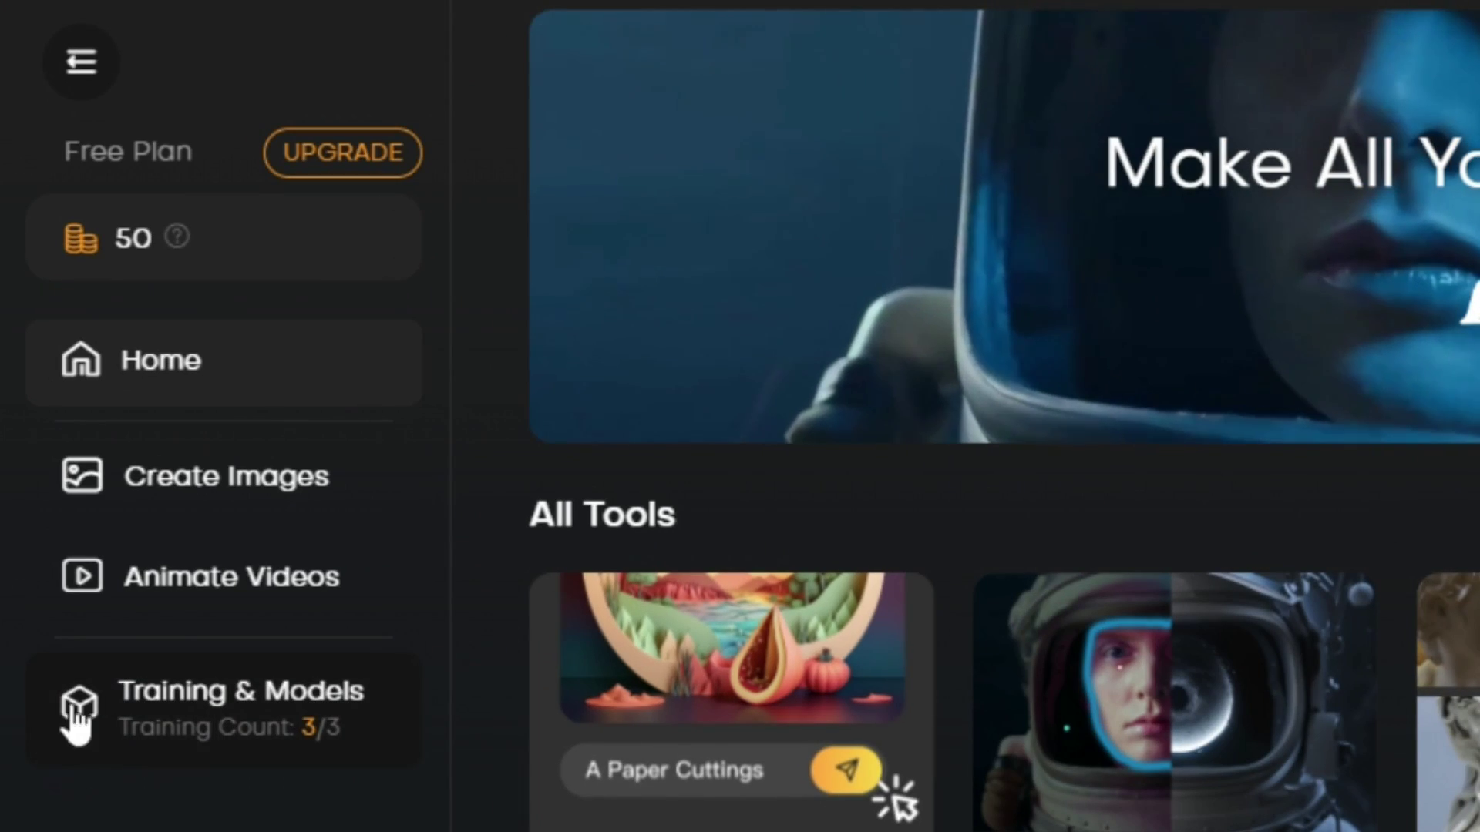
# Step: Open Animate Videos and pick Pixar style from the Featured Models list
pyautogui.click(282, 580)
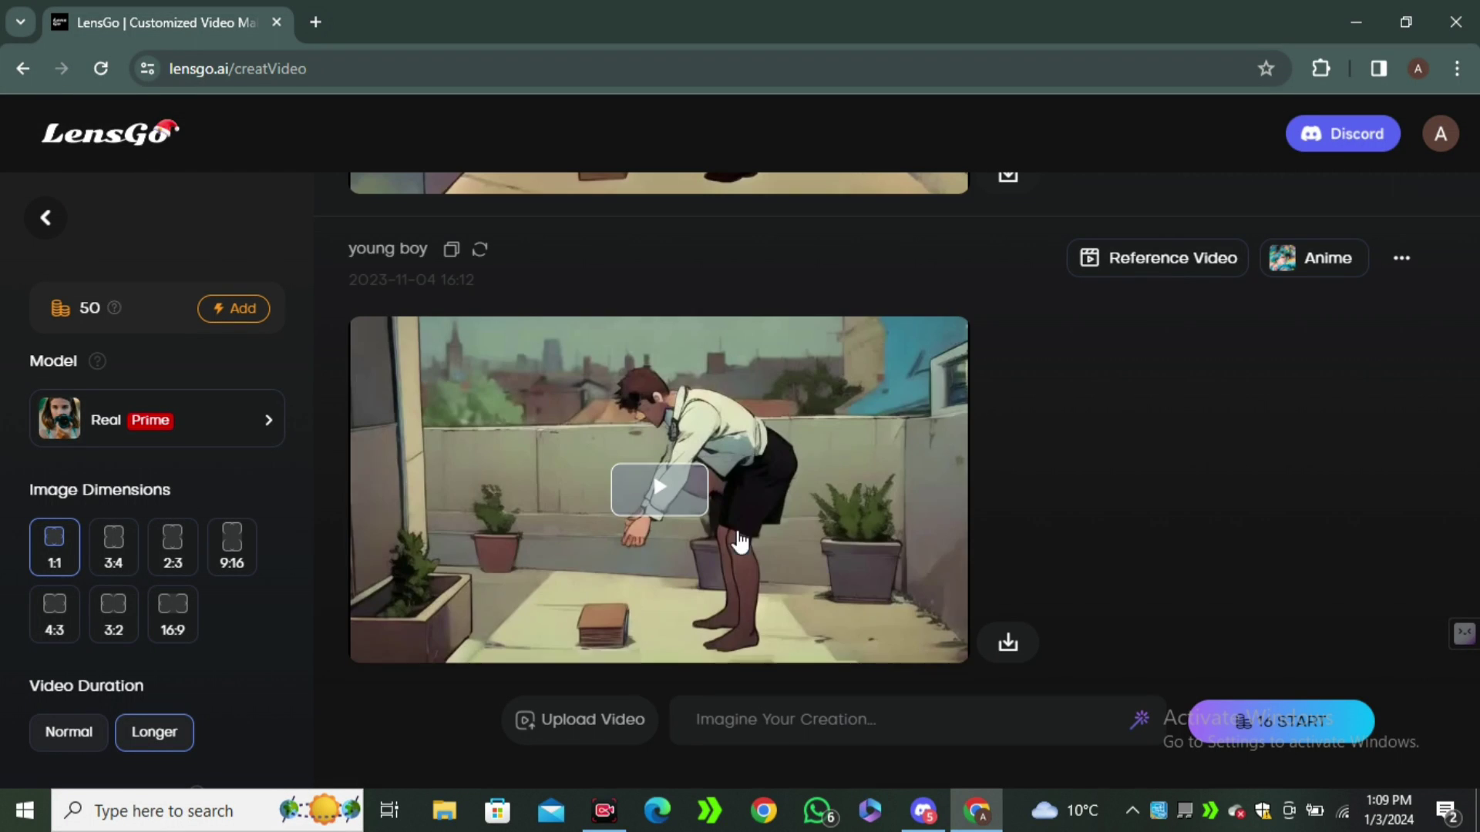
pyautogui.scroll(8, 764, 540)
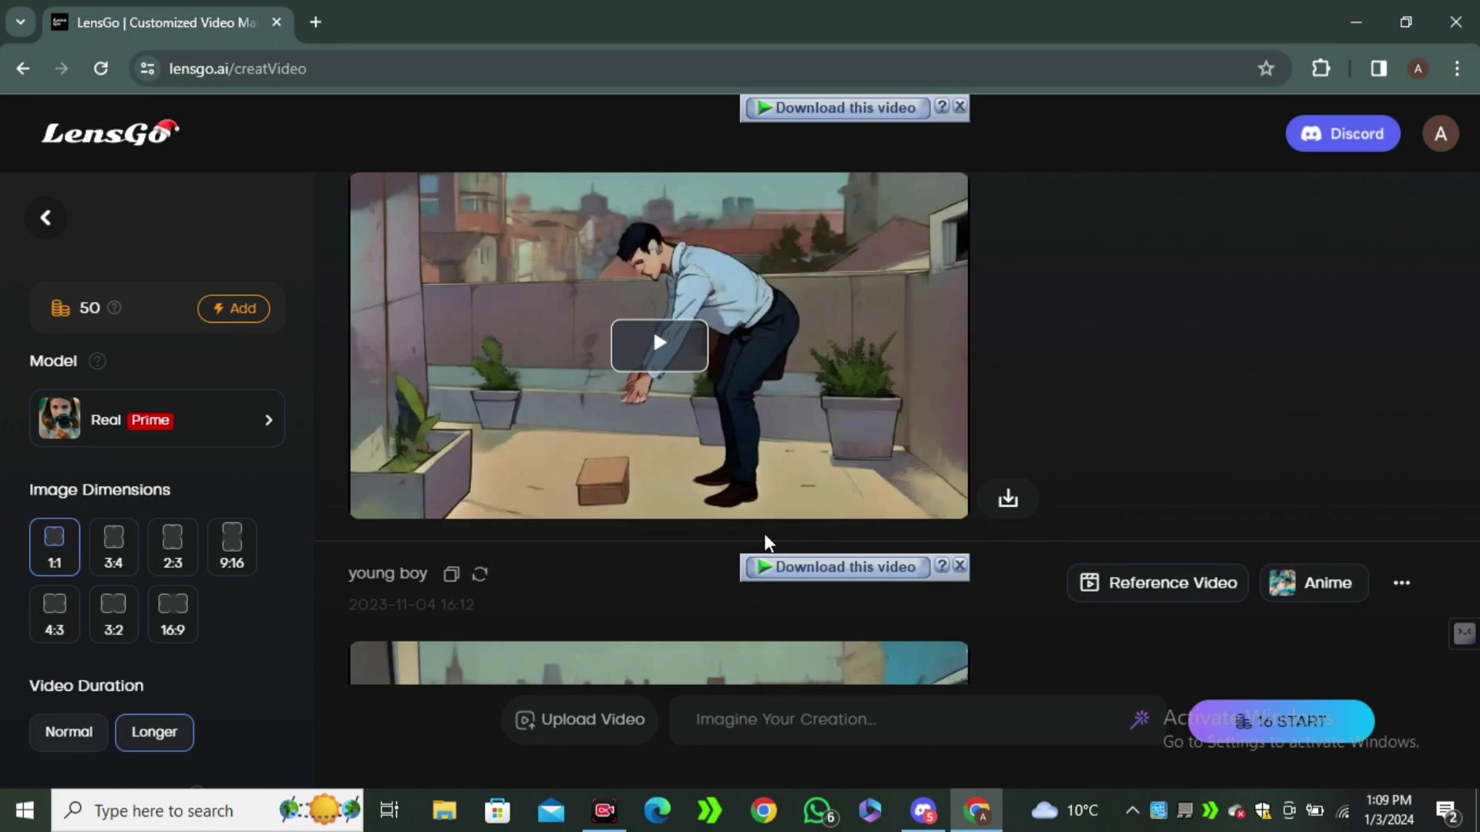
pyautogui.scroll(-5, 766, 540)
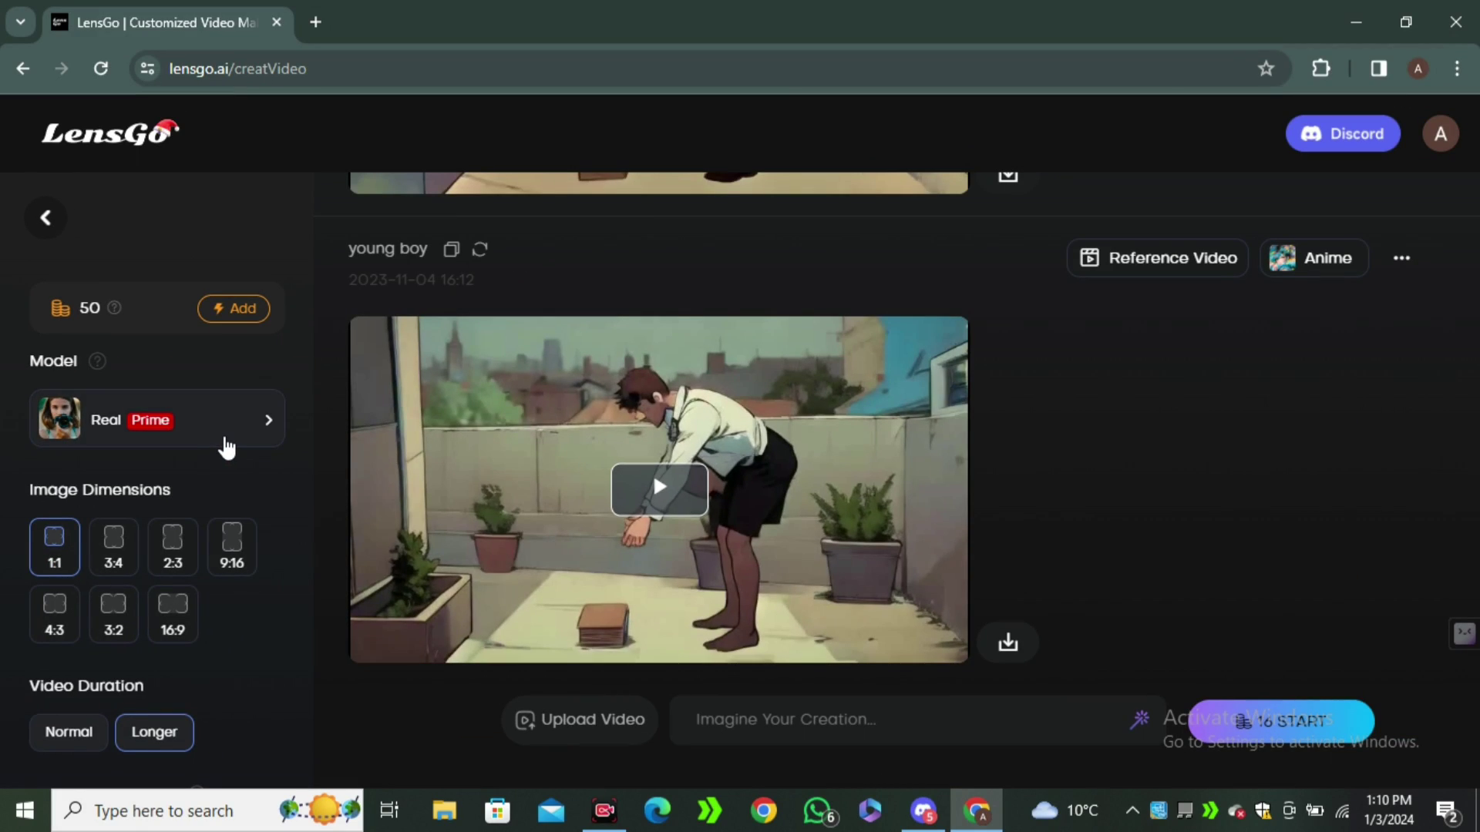
pyautogui.click(227, 447)
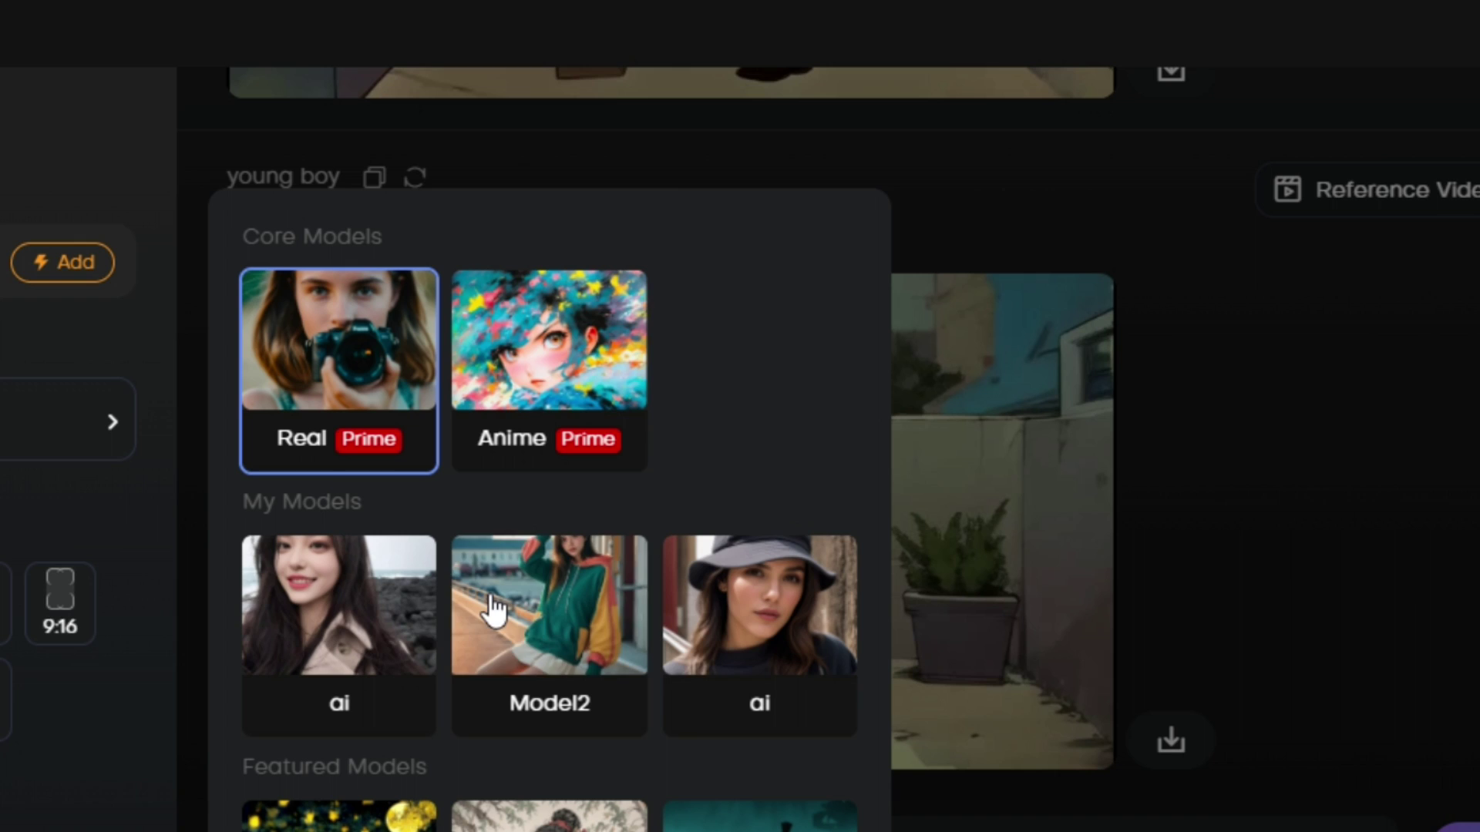
pyautogui.scroll(-3, 593, 559)
pyautogui.scroll(-2, 401, 578)
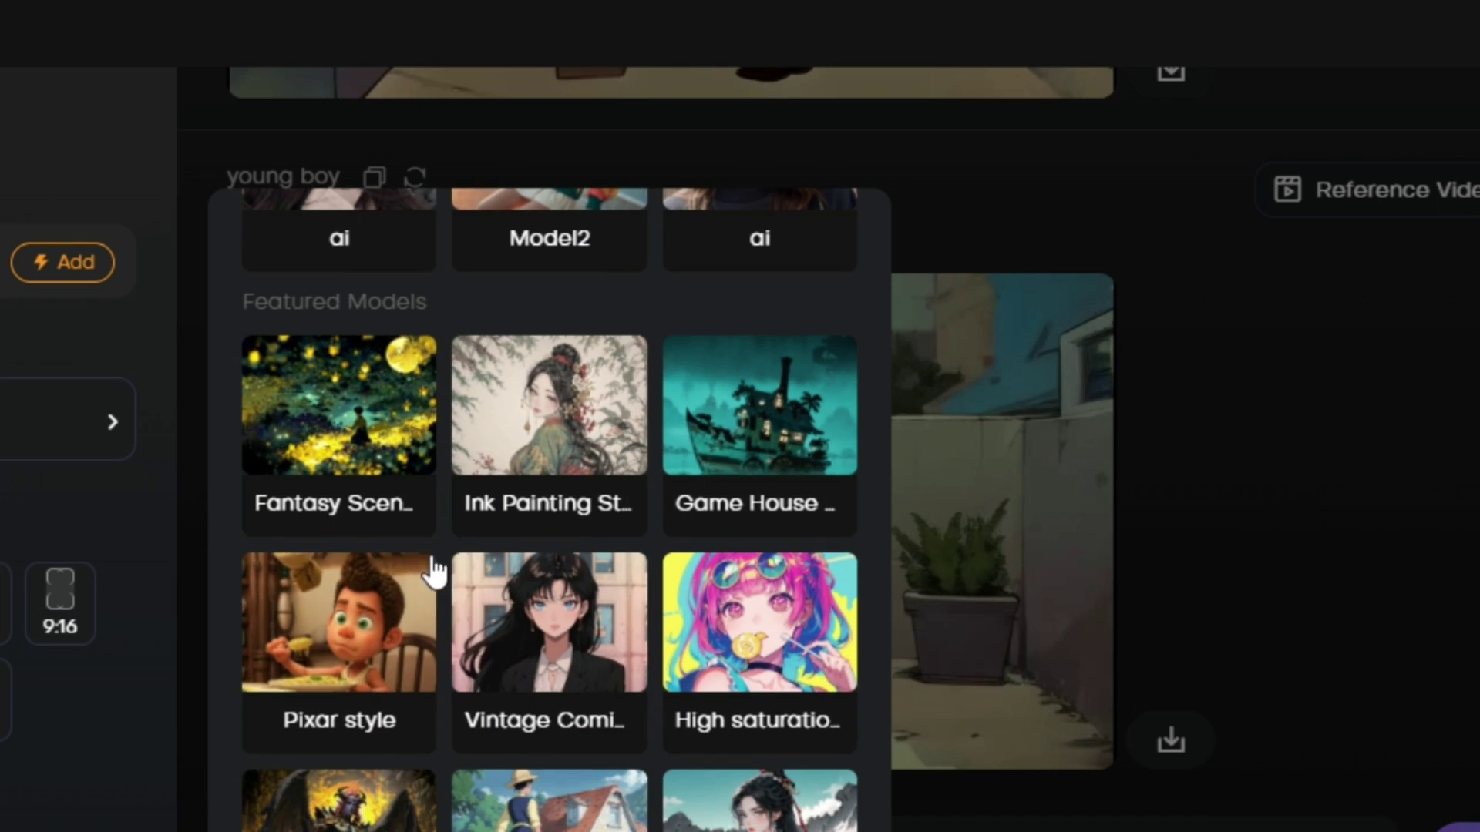
pyautogui.scroll(-6, 356, 621)
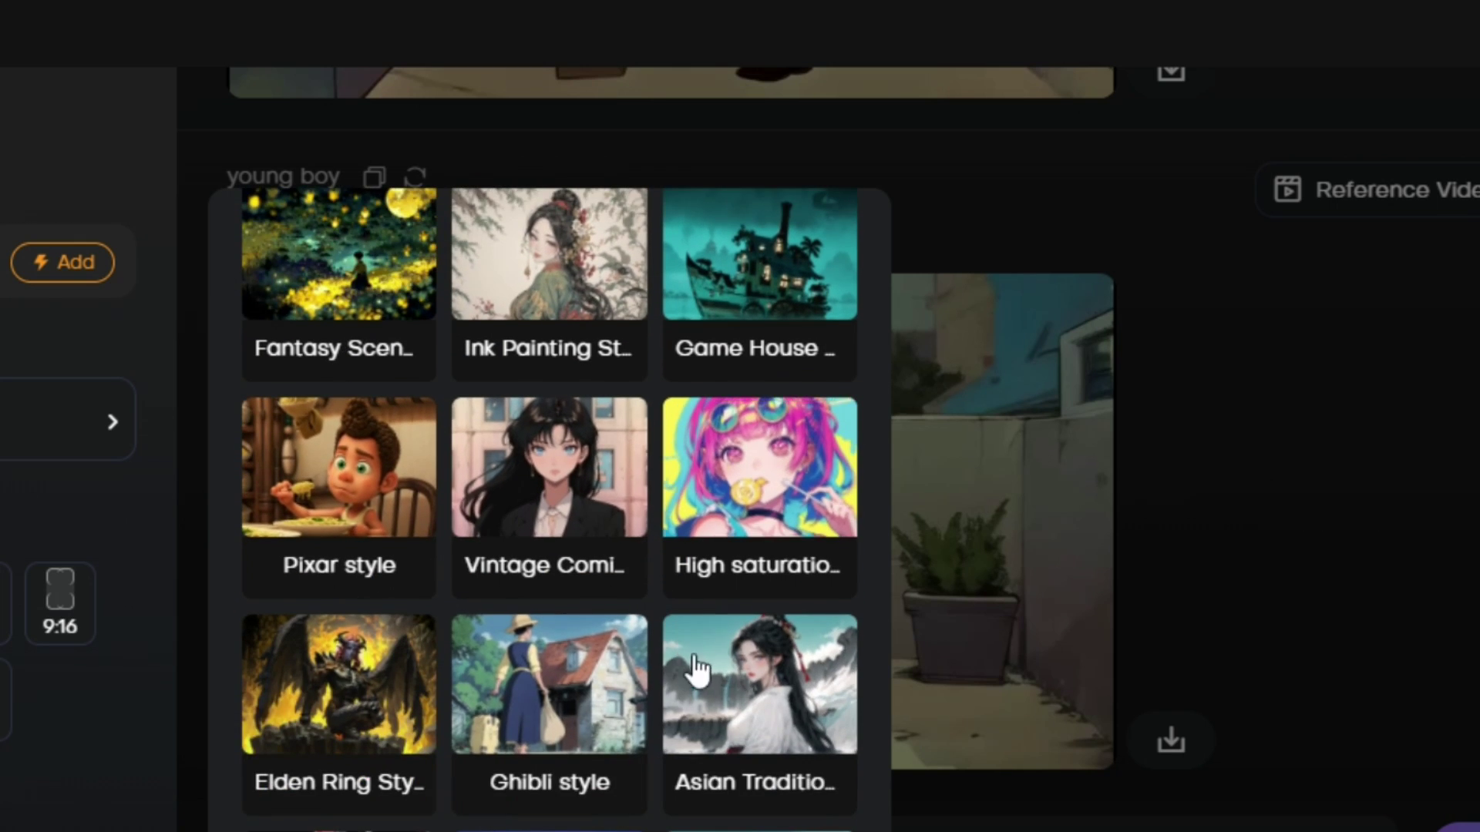
pyautogui.scroll(4, 406, 545)
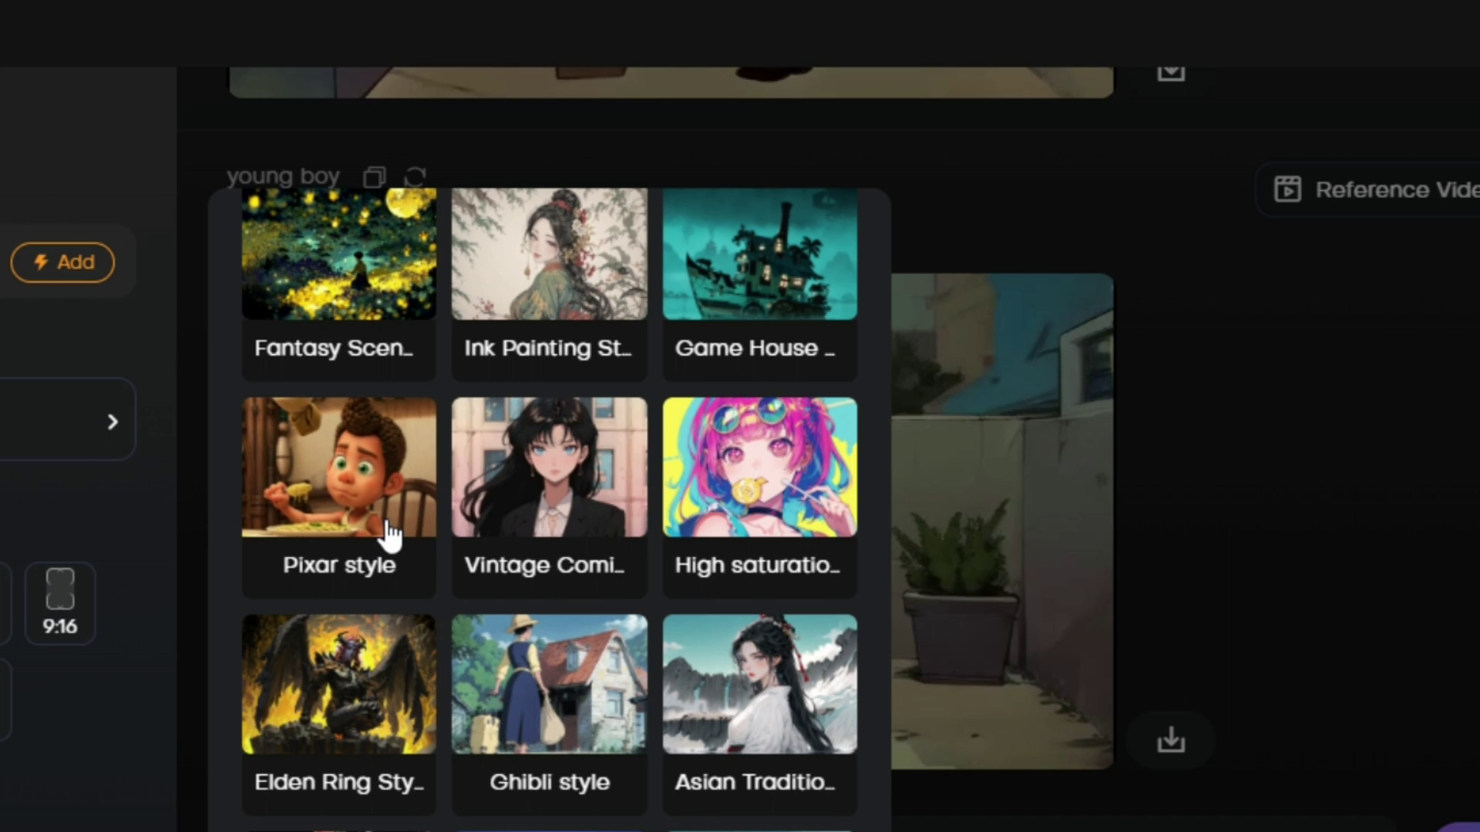
pyautogui.click(390, 524)
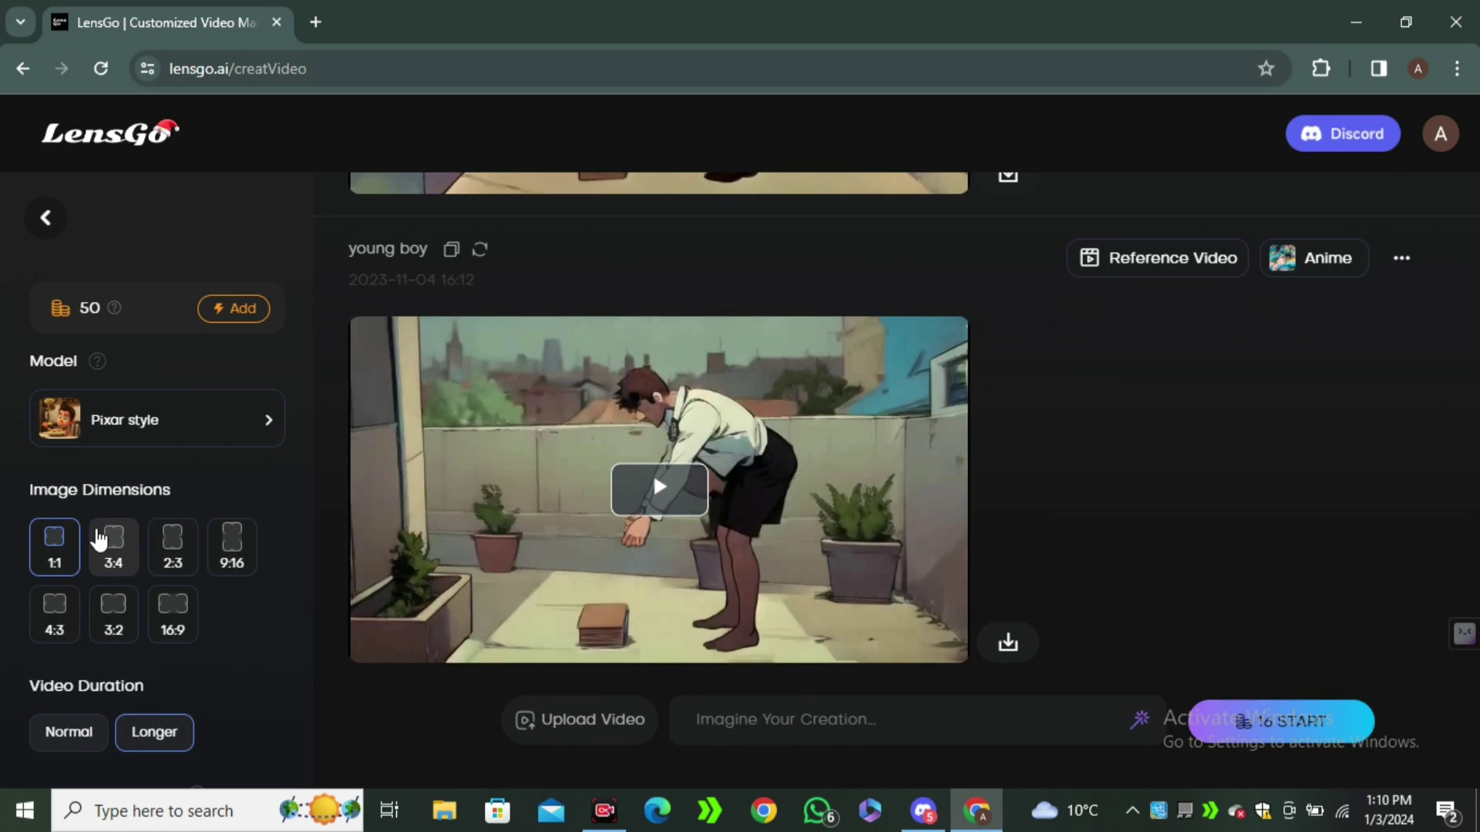
pyautogui.scroll(-1, 98, 539)
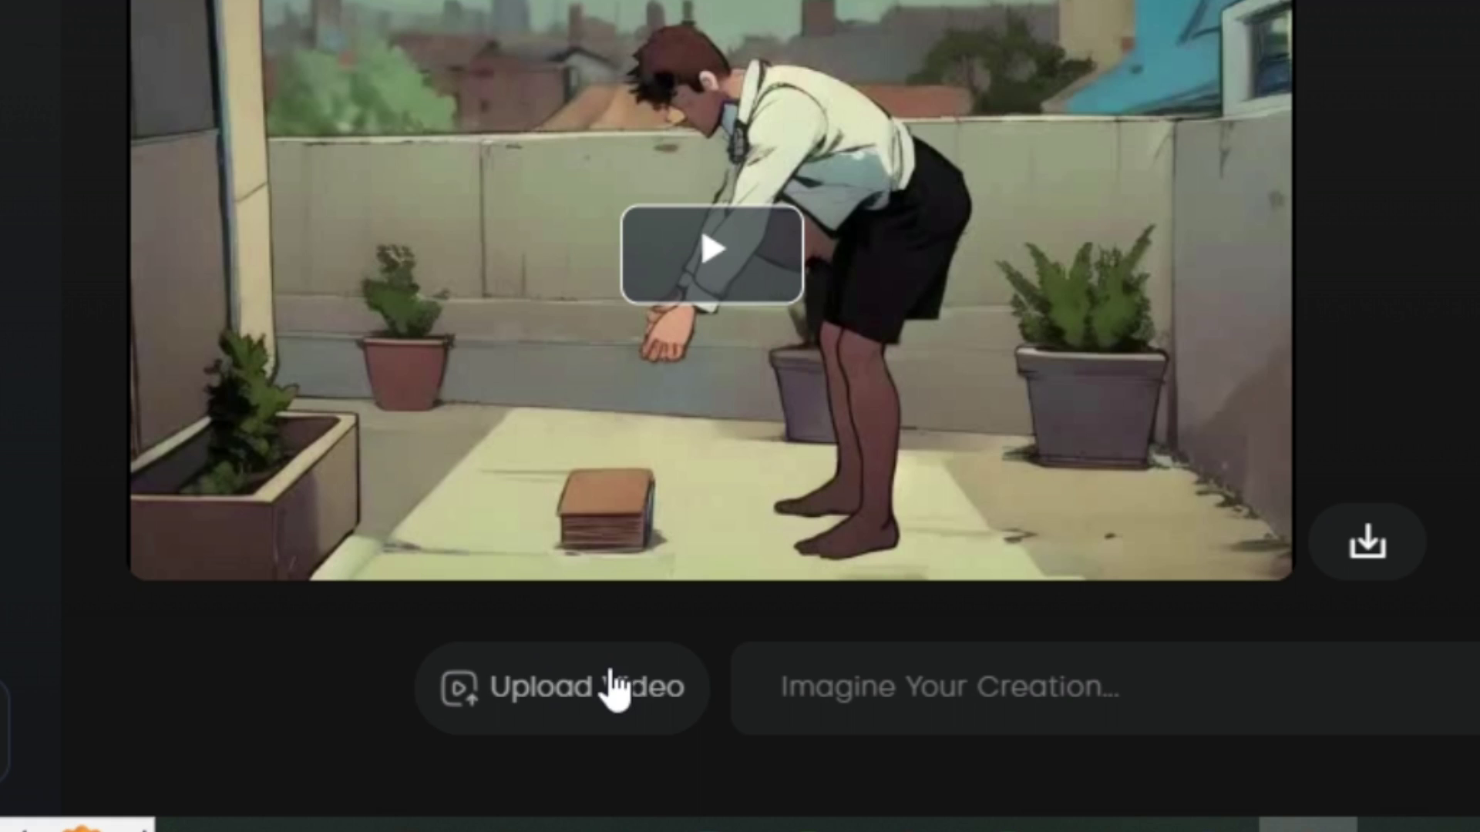
# Step: Upload the yellow-coat girl clip from Downloads > Video, preview it, and begin the prompt 'a gr'
pyautogui.click(580, 736)
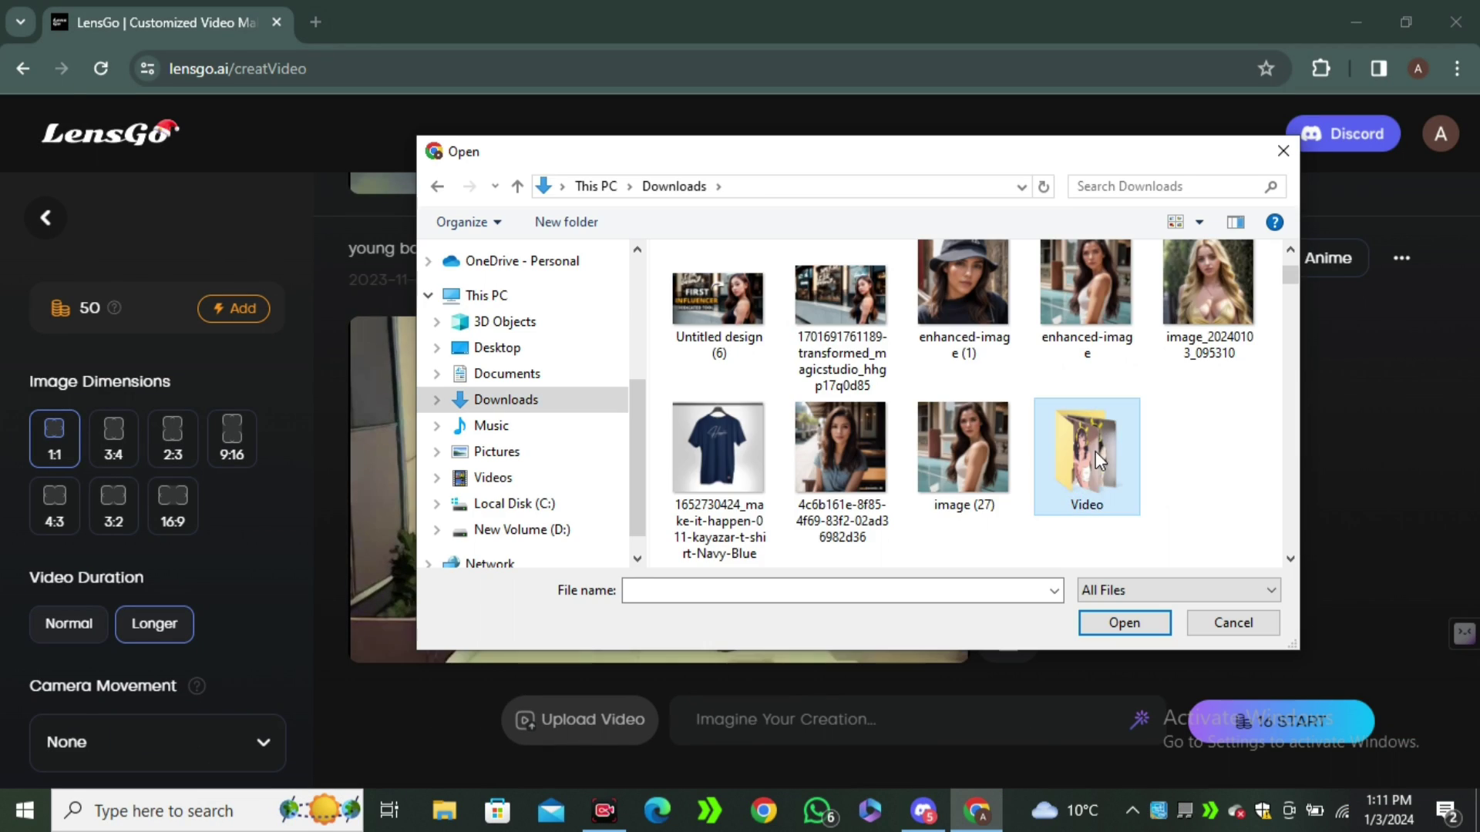
pyautogui.doubleClick(1098, 461)
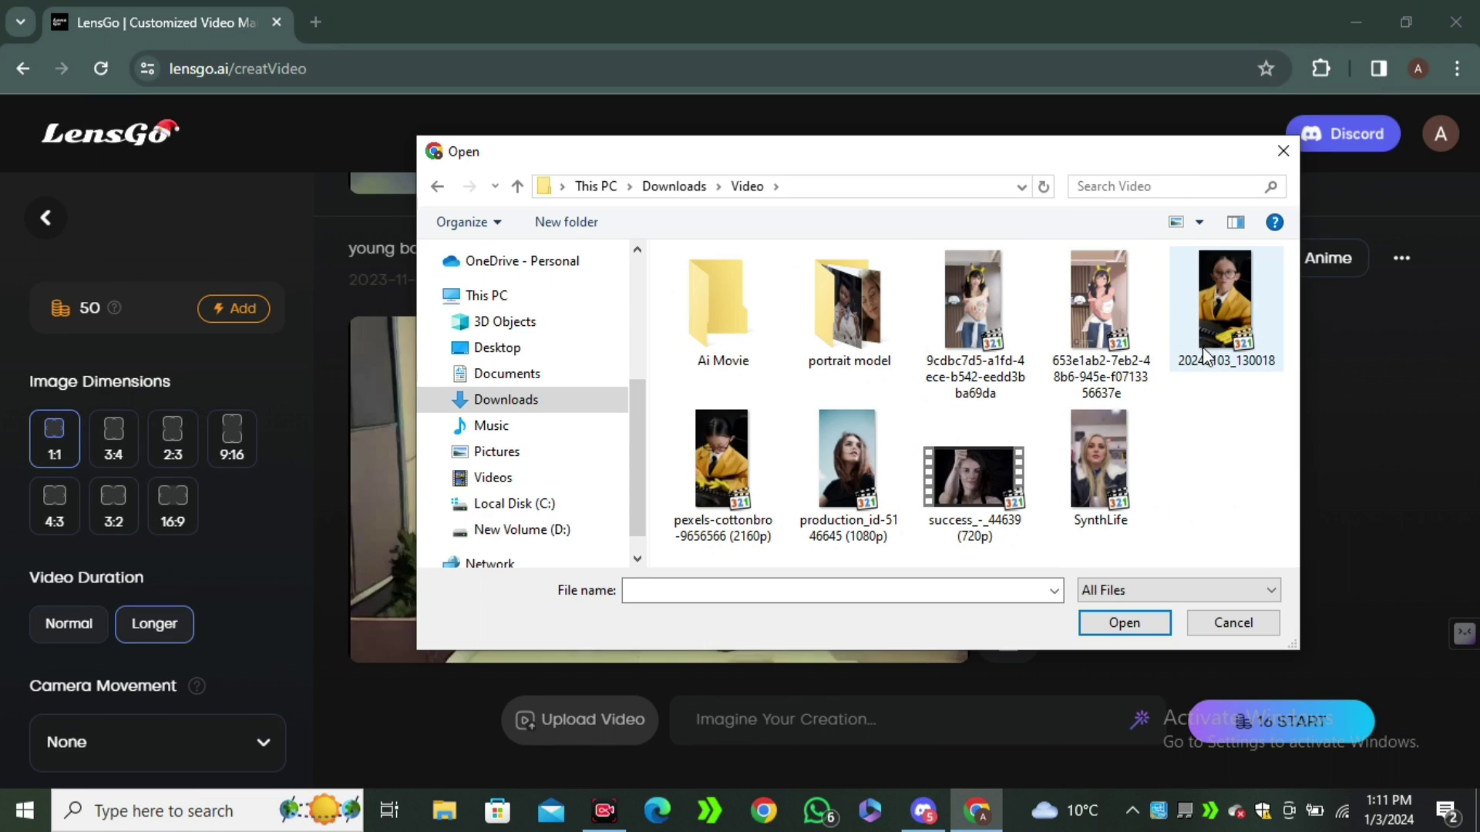
pyautogui.doubleClick(1168, 363)
pyautogui.moveTo(593, 732)
pyautogui.click(596, 395)
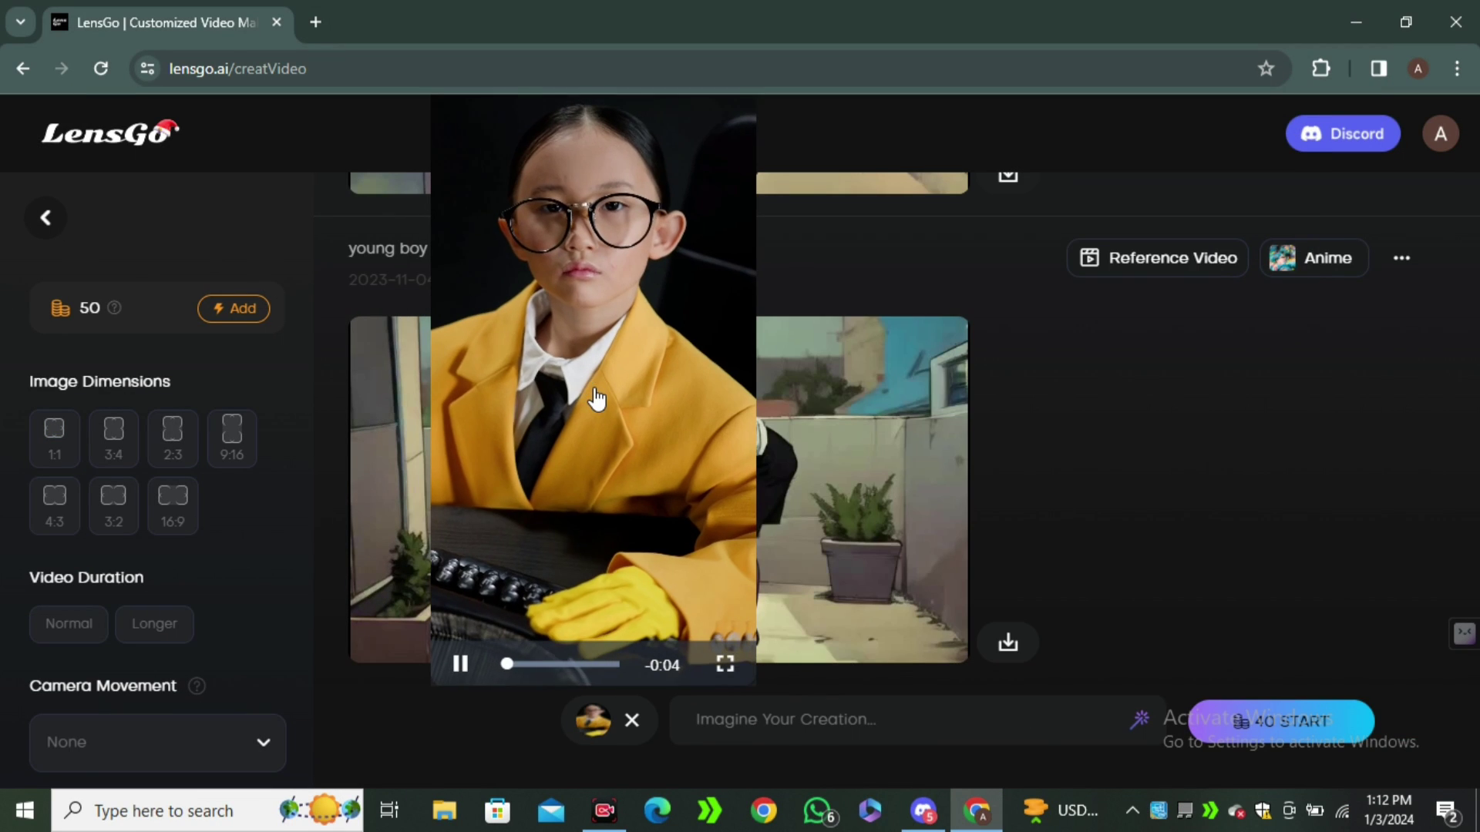
pyautogui.click(878, 720)
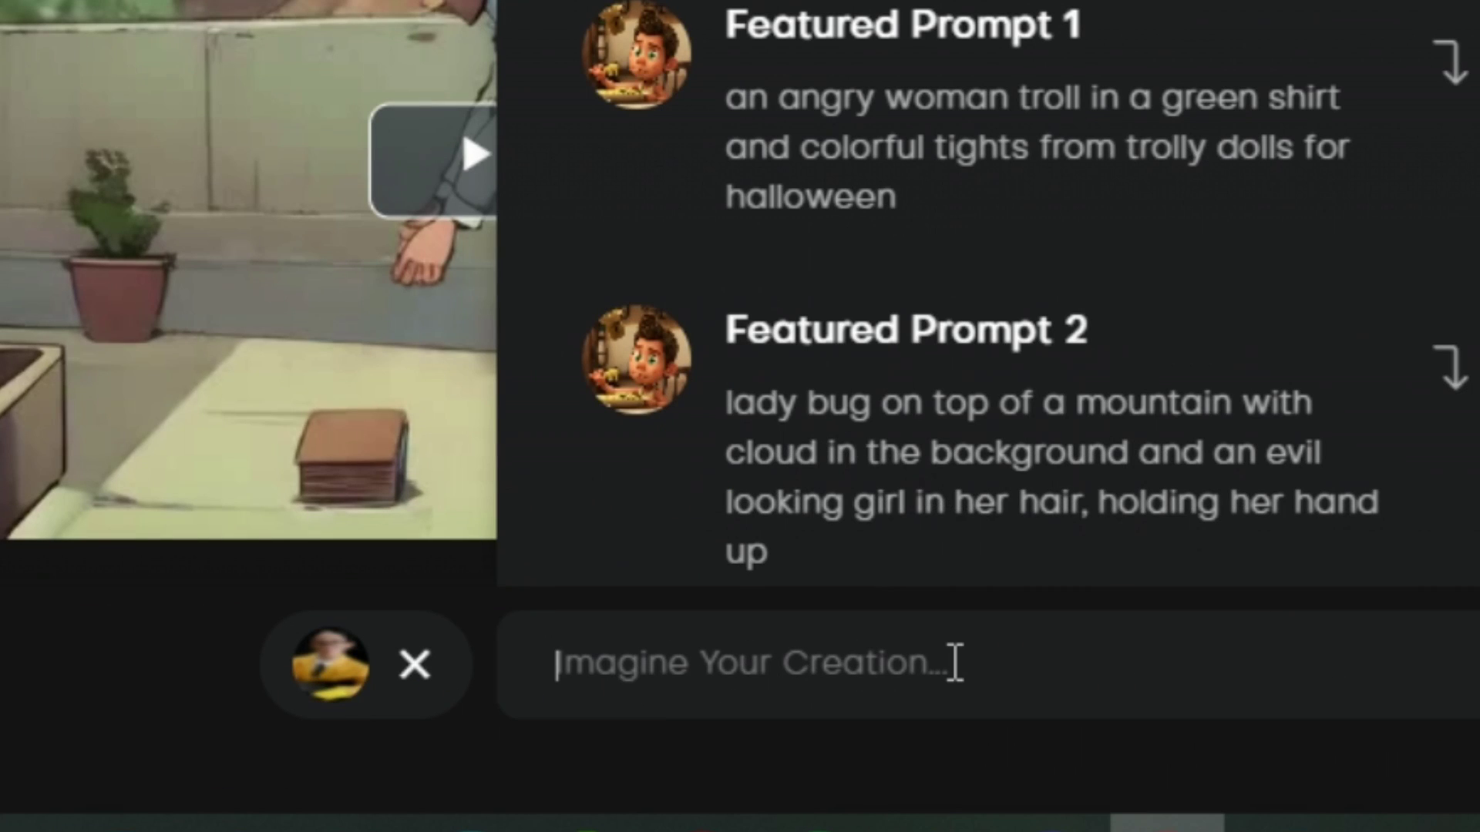
pyautogui.write('a gr')
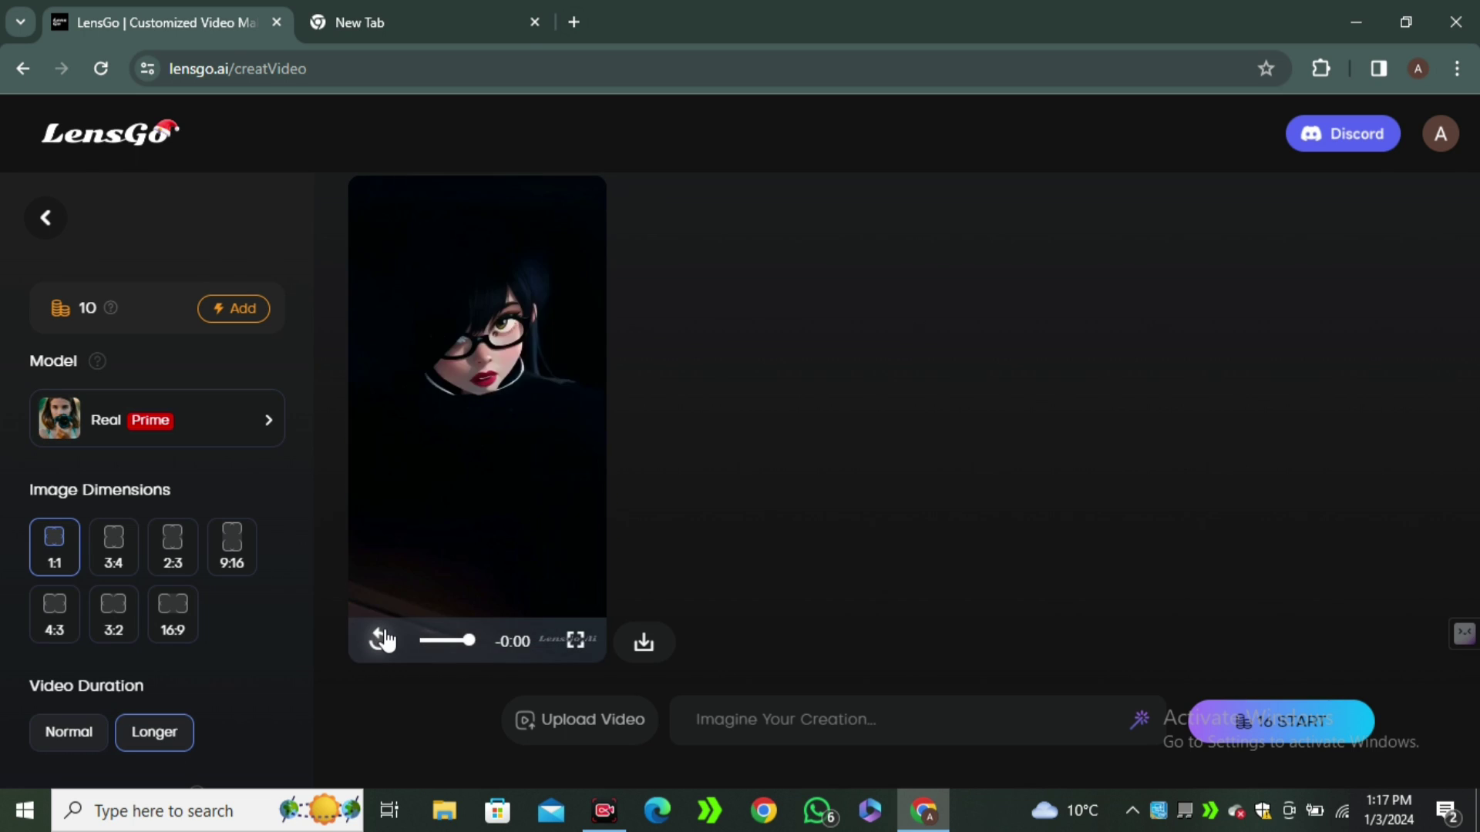
# Step: Replay the cartoon result, view its original reference clip, then replay the result again
pyautogui.click(379, 639)
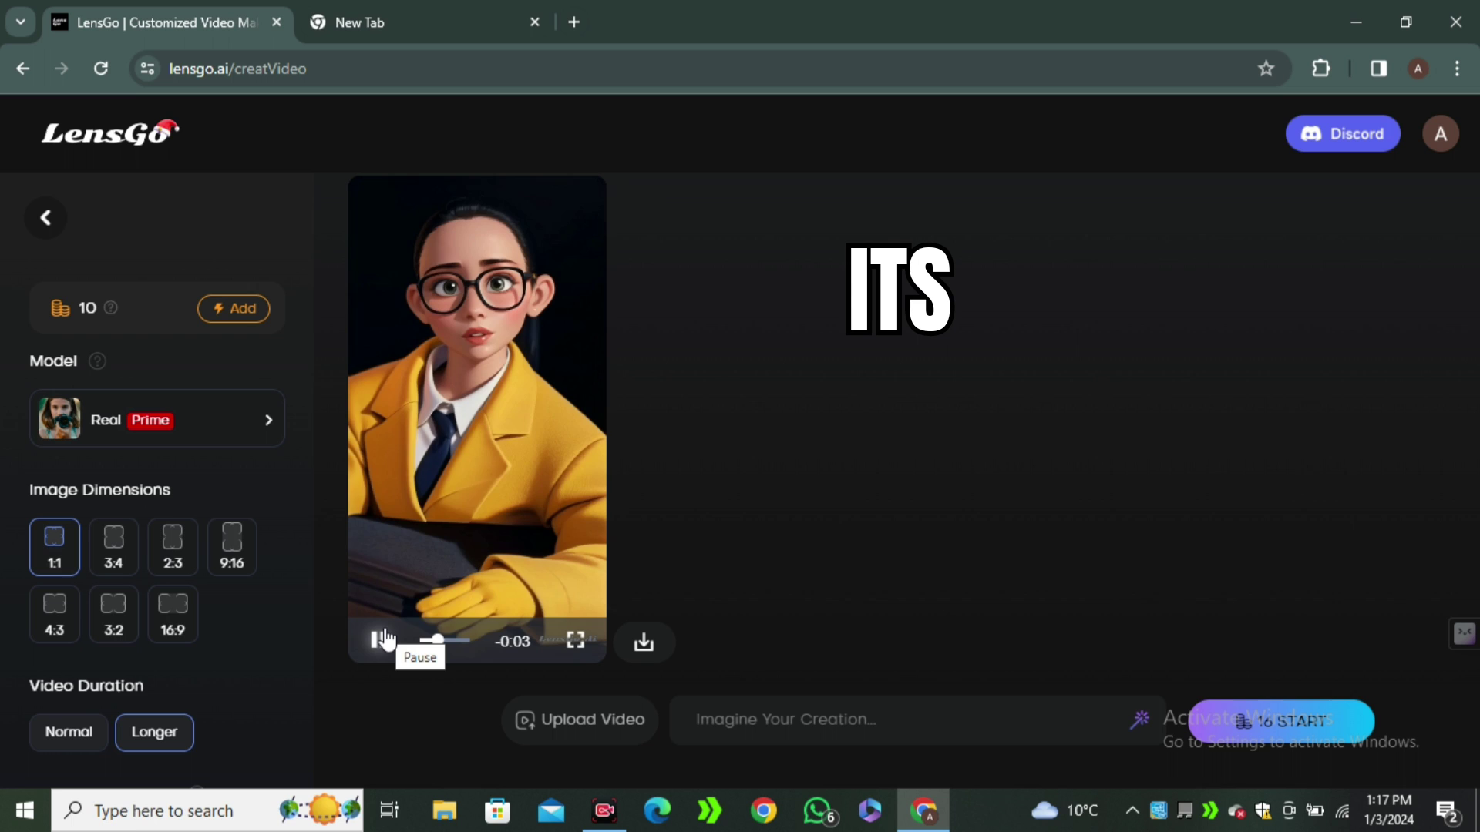
pyautogui.scroll(3, 740, 423)
pyautogui.click(1154, 340)
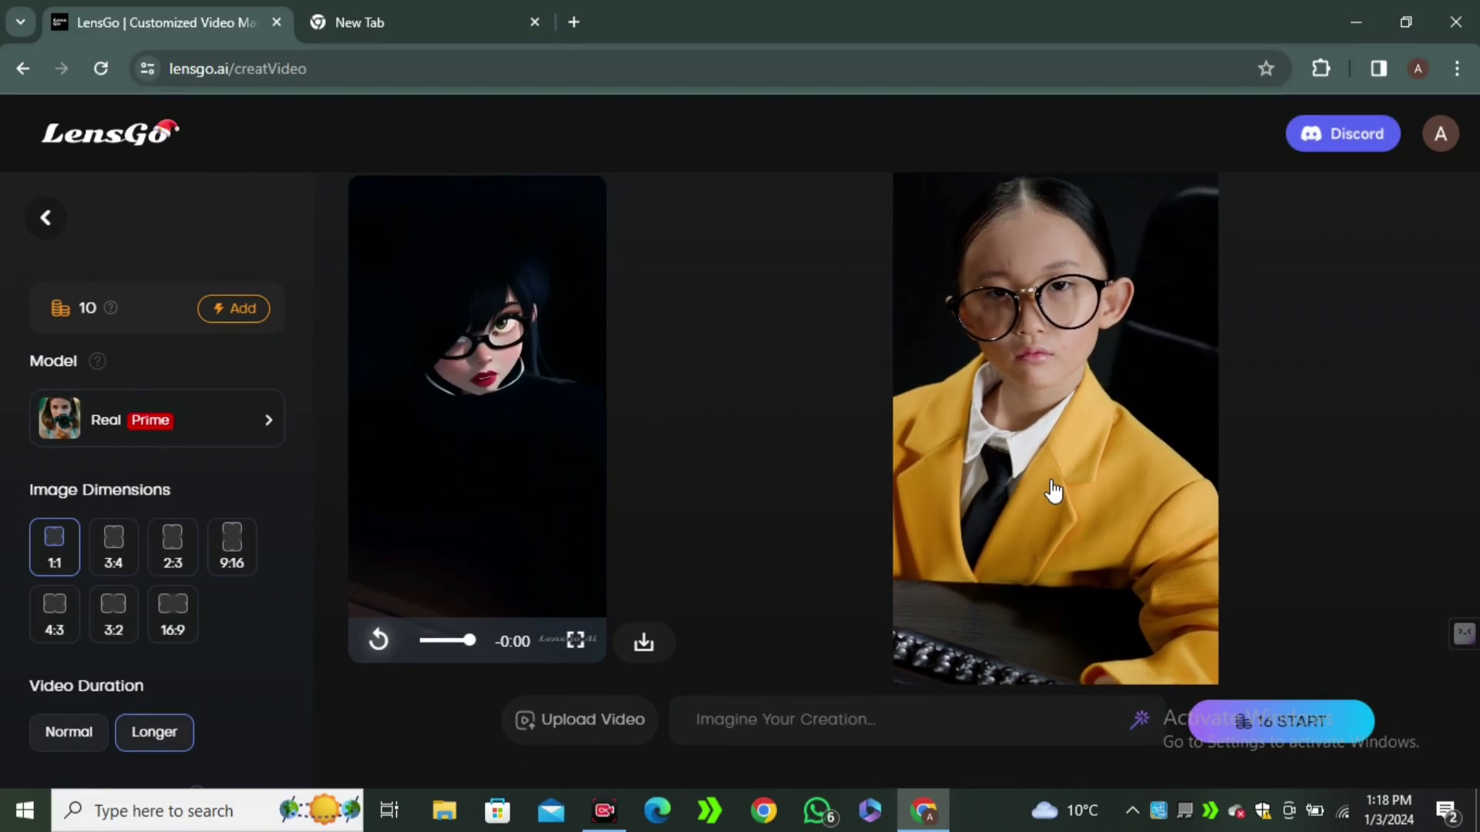
pyautogui.click(572, 504)
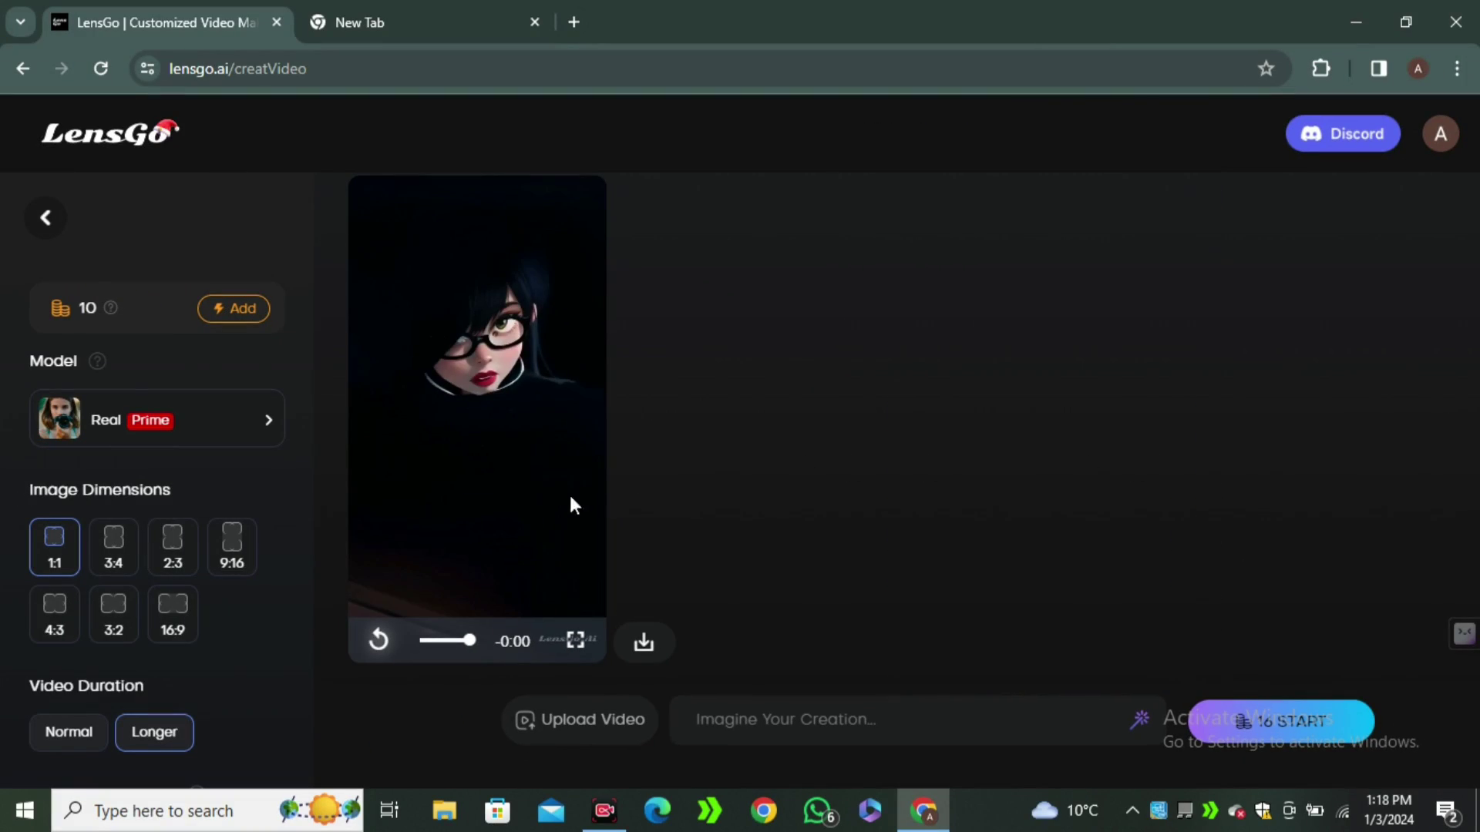
pyautogui.click(378, 642)
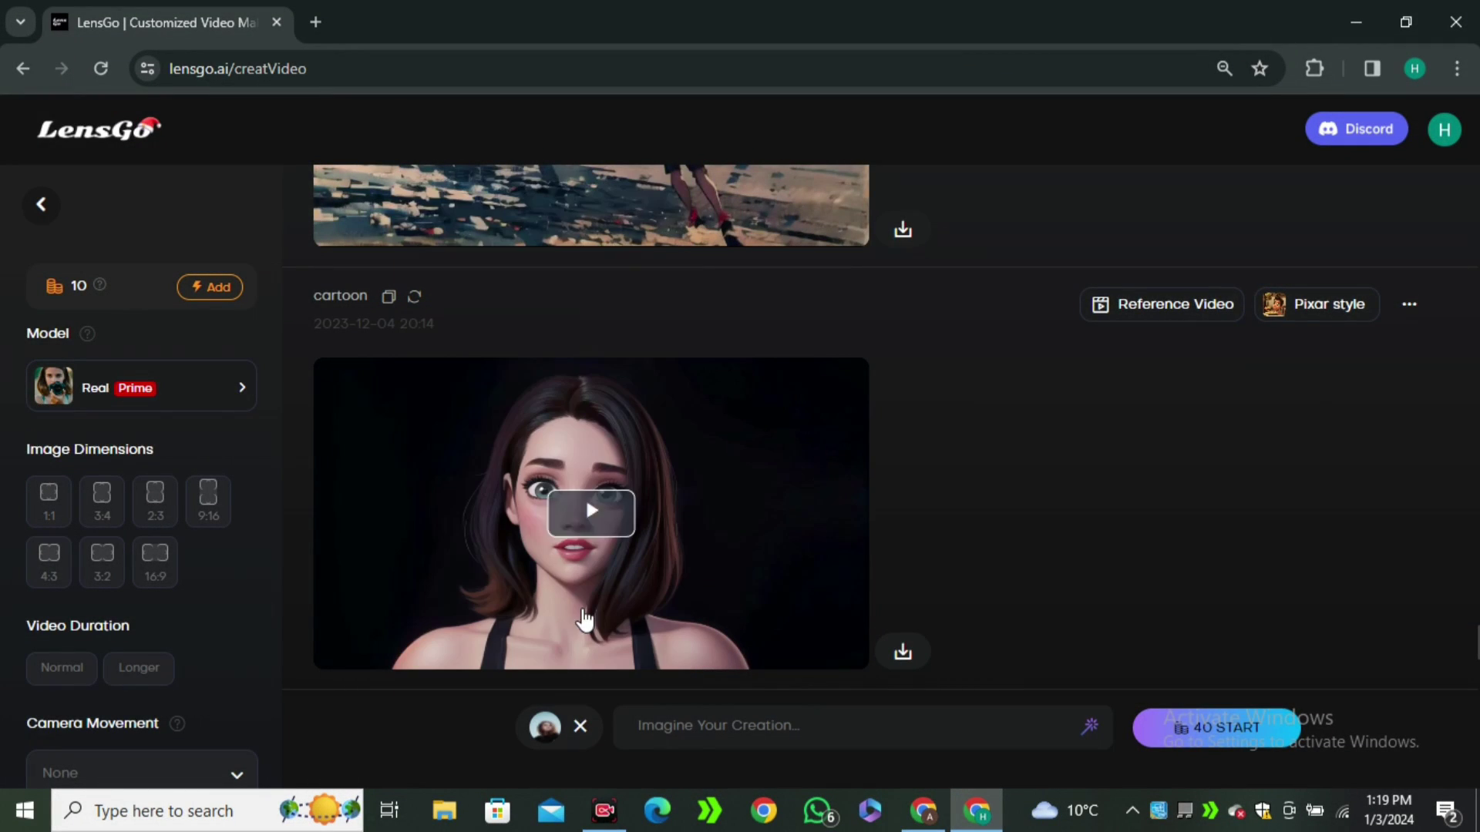
# Step: Generate a video from 'portrait of a beautiful girl with curly brown hairs' and play it
pyautogui.moveTo(545, 725)
pyautogui.click(544, 438)
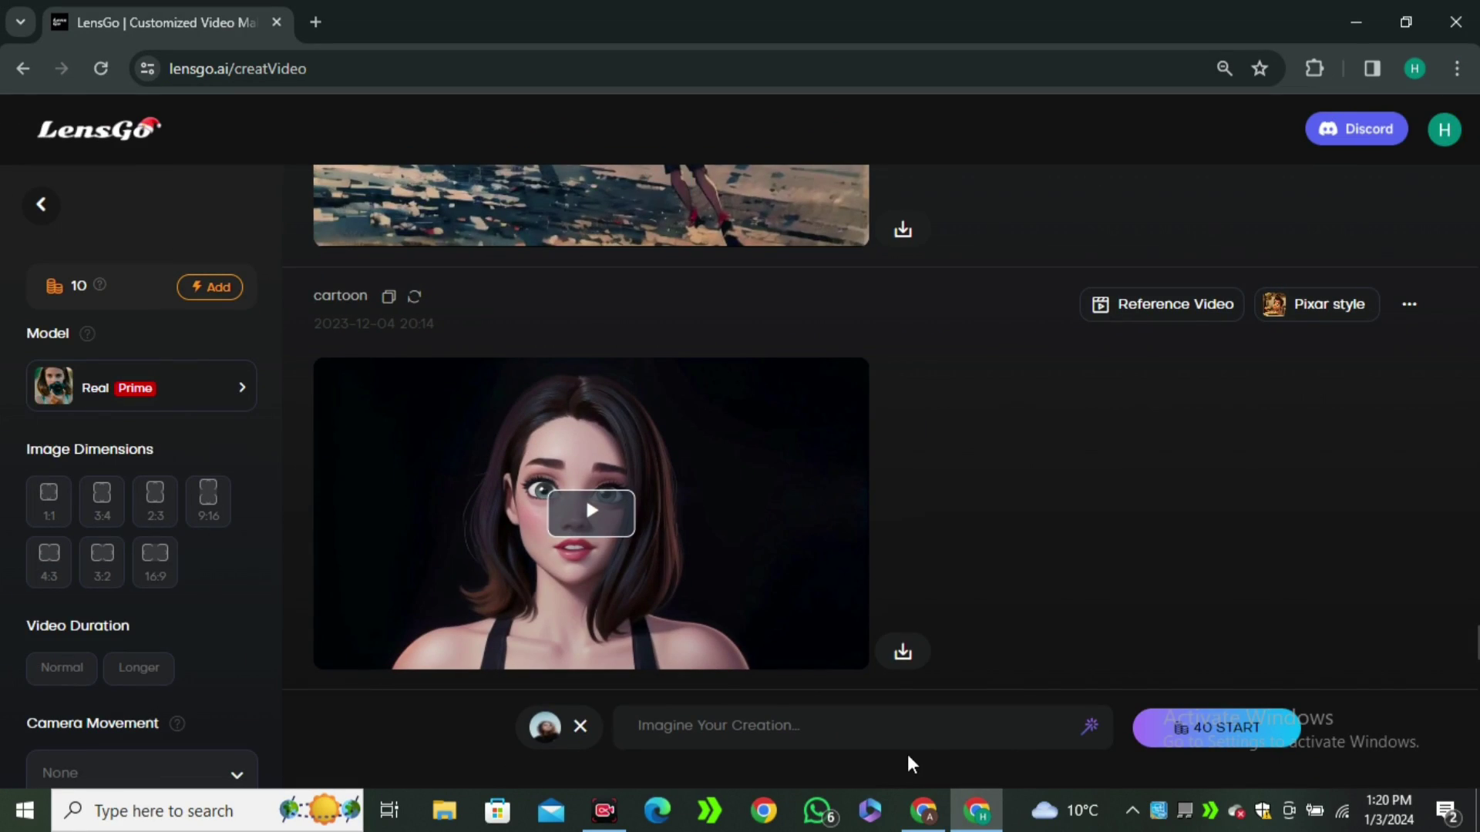
pyautogui.click(909, 732)
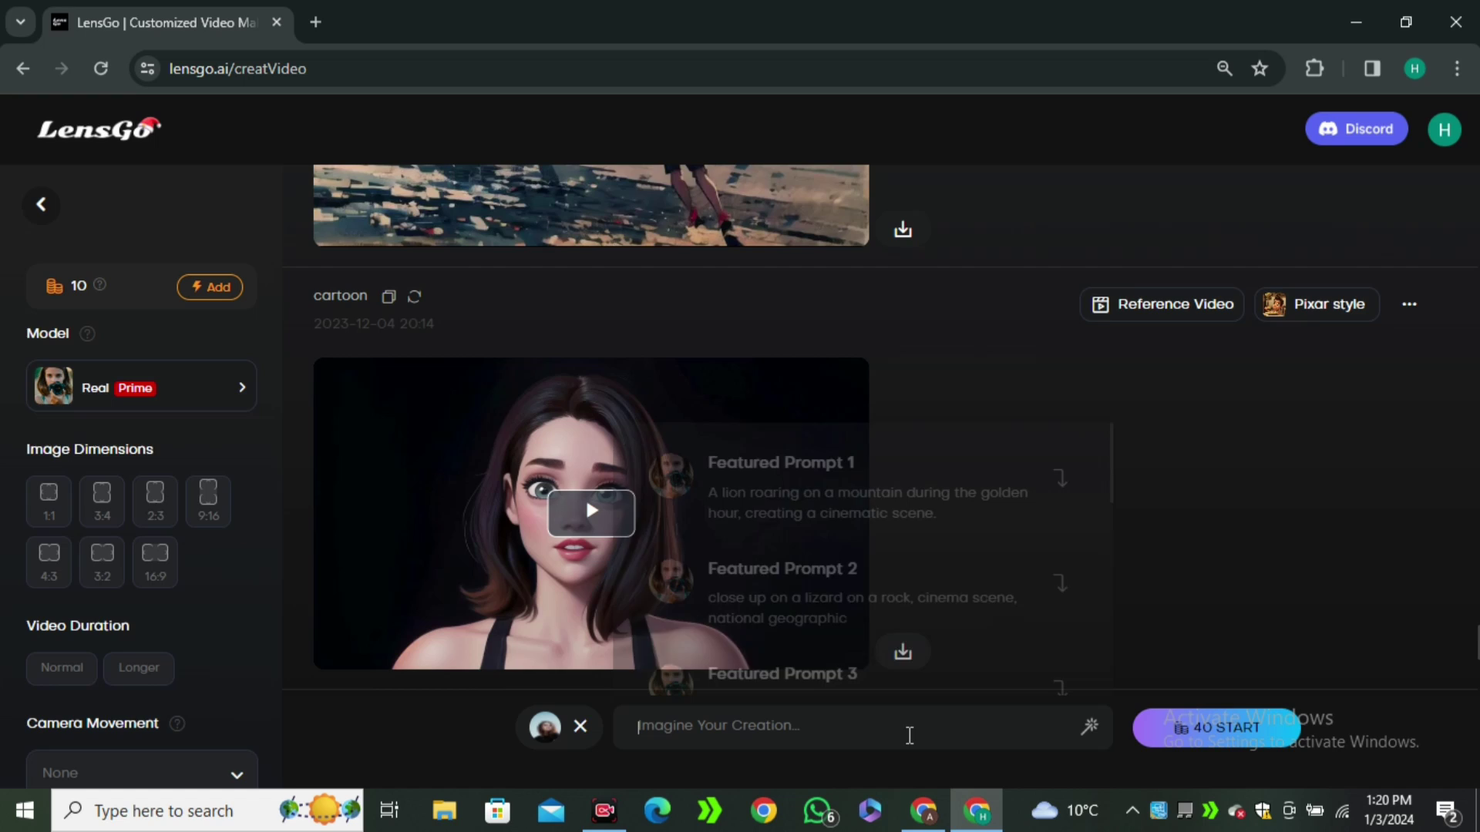
pyautogui.write('portrait of a beautiful girl with curly brown hairs')
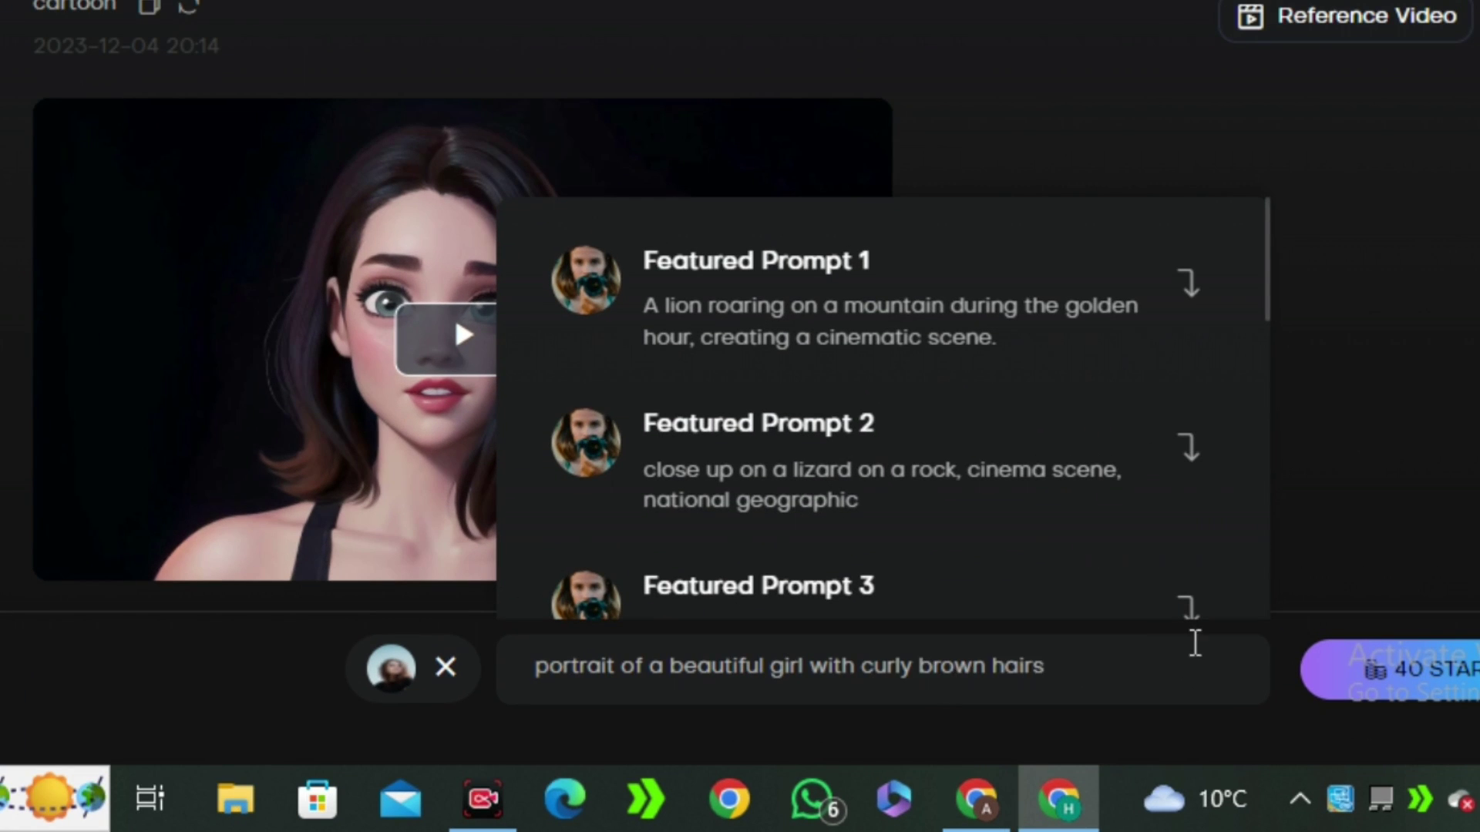
pyautogui.press('Return')
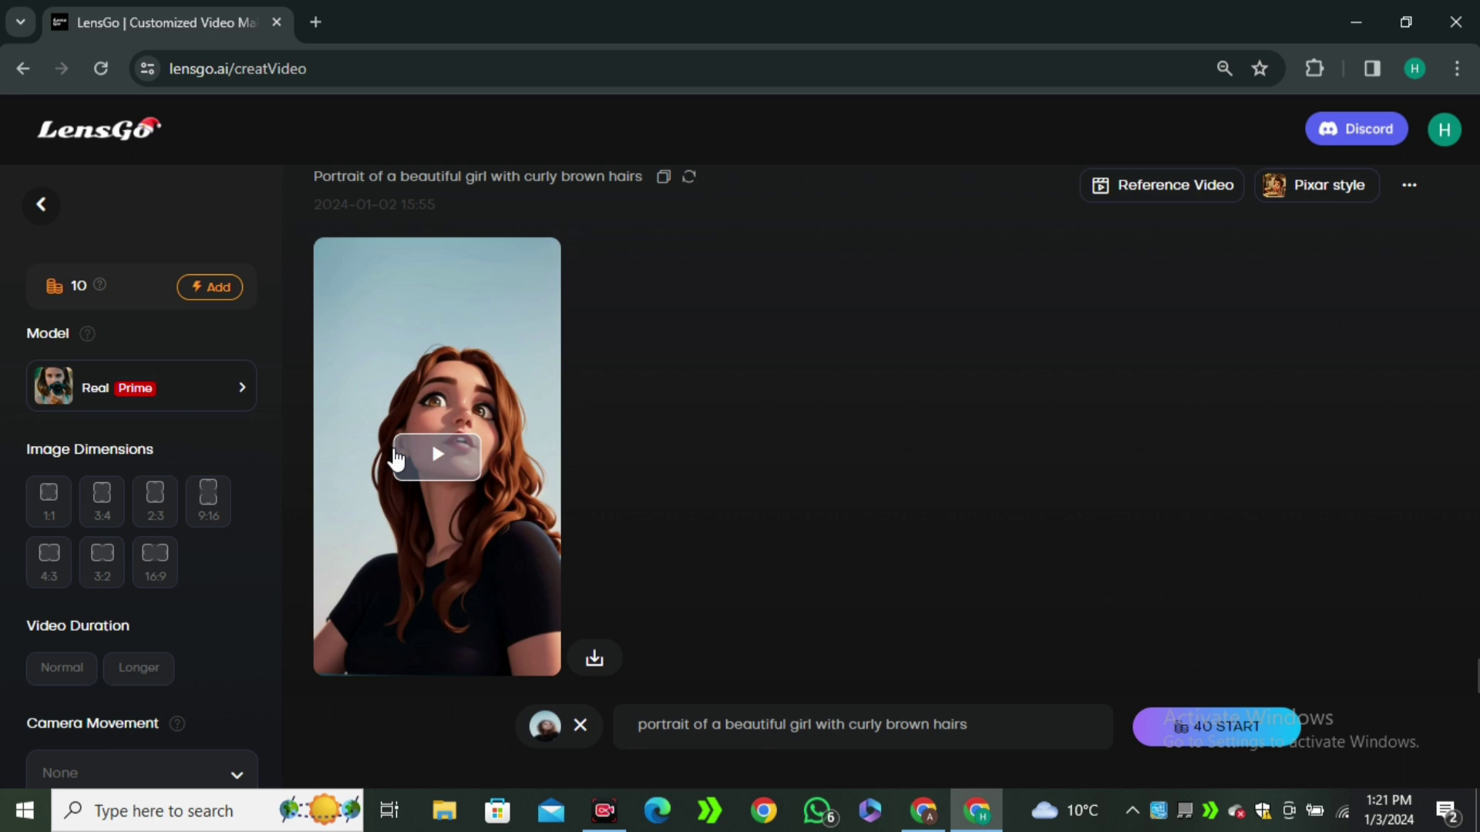
pyautogui.click(416, 463)
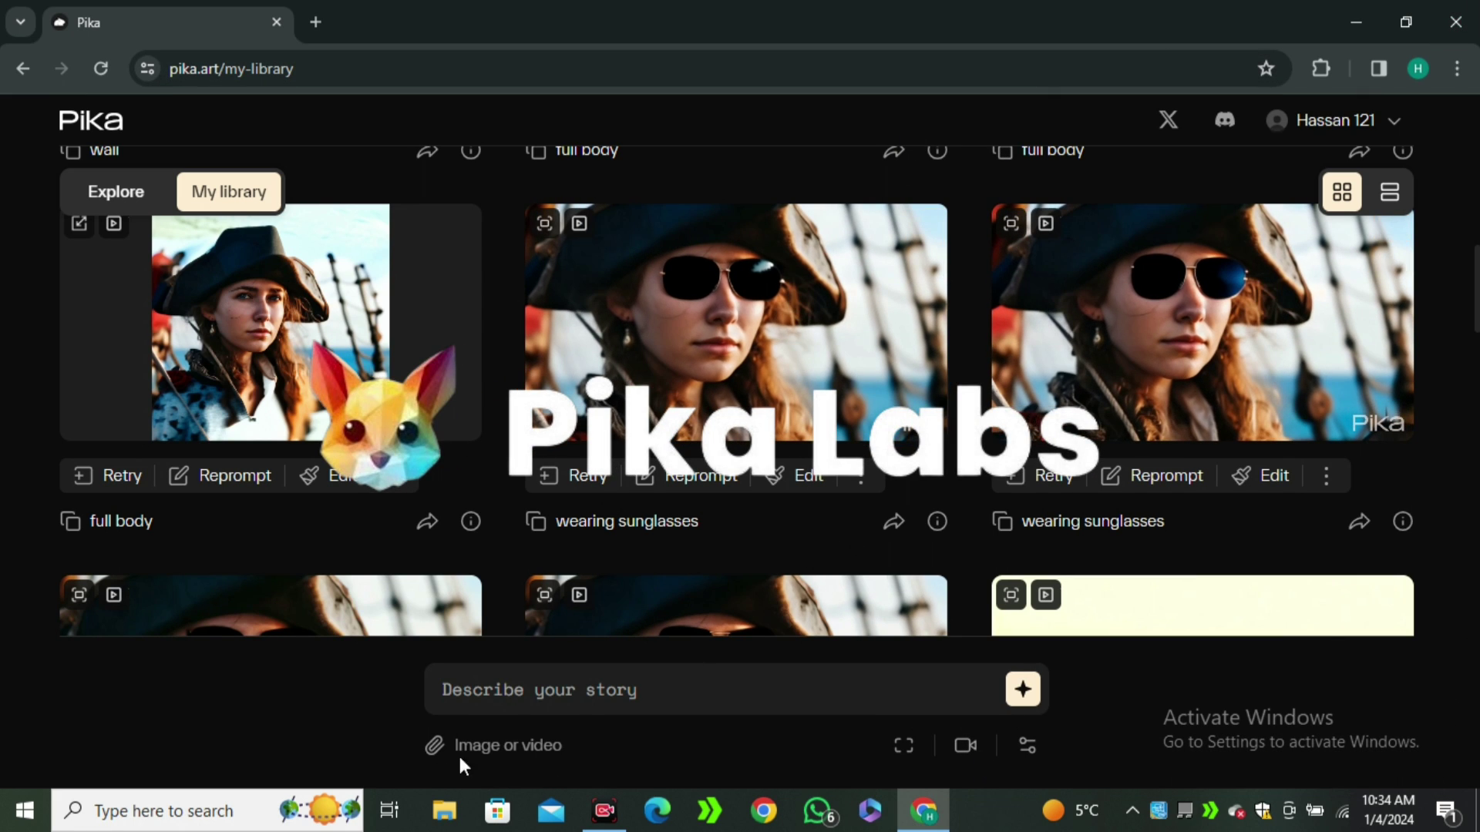
pyautogui.click(518, 754)
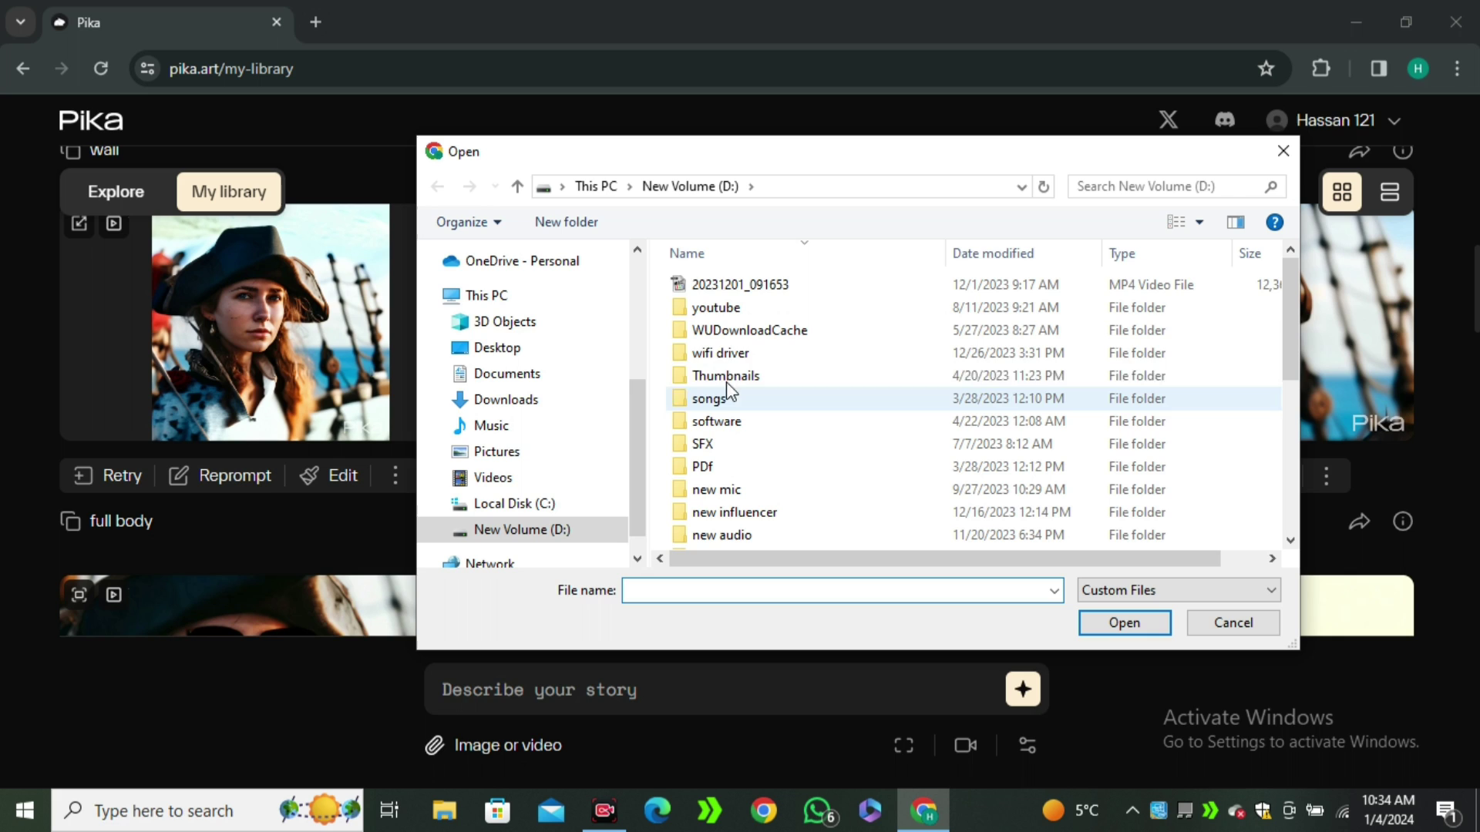
pyautogui.click(521, 402)
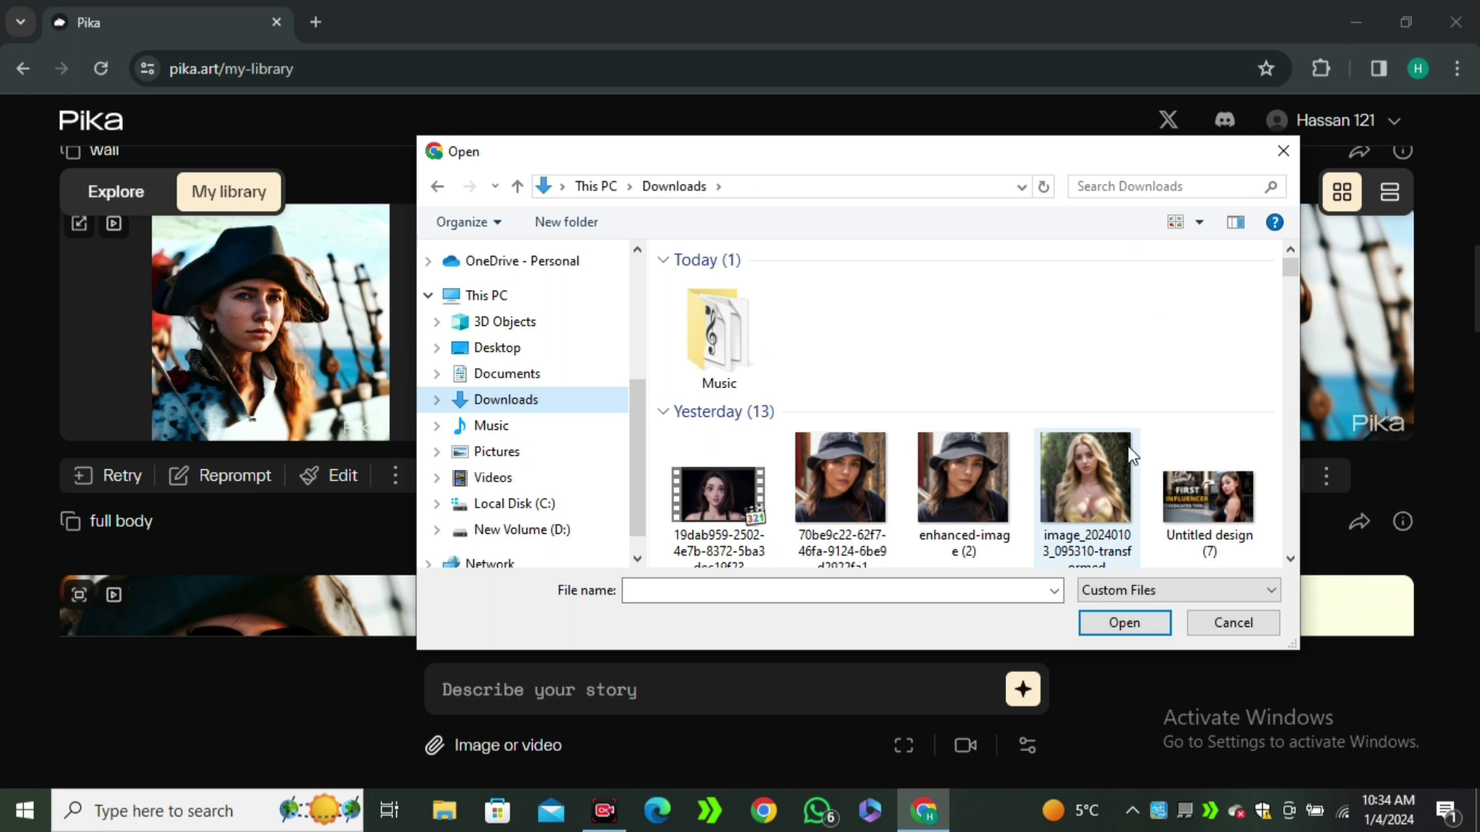
pyautogui.click(1284, 152)
pyautogui.scroll(10, 751, 521)
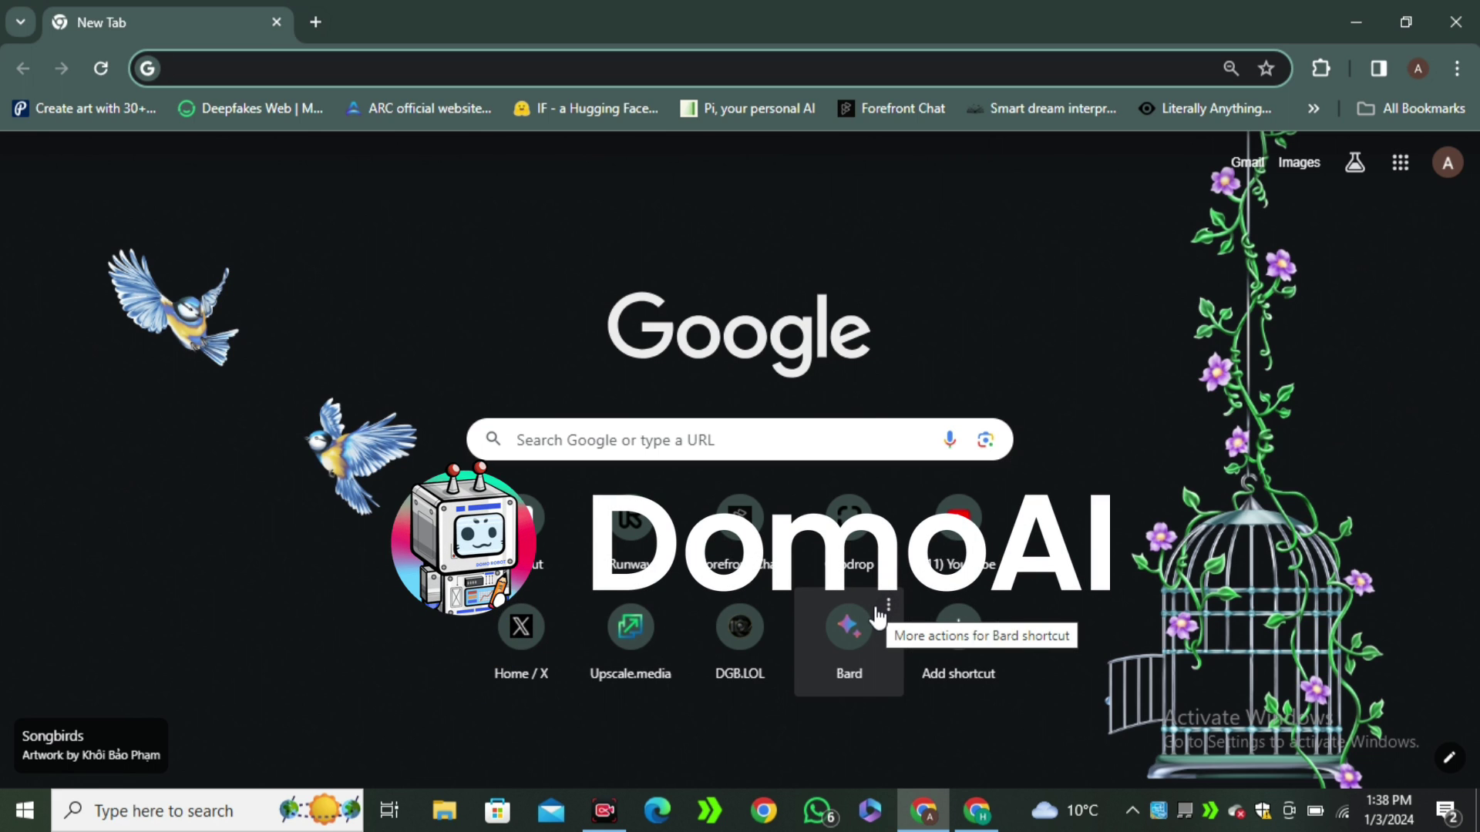
# Step: Visit domoai.app and follow 'Start in Discord' to the DomoAI server
pyautogui.write('domoai.app')
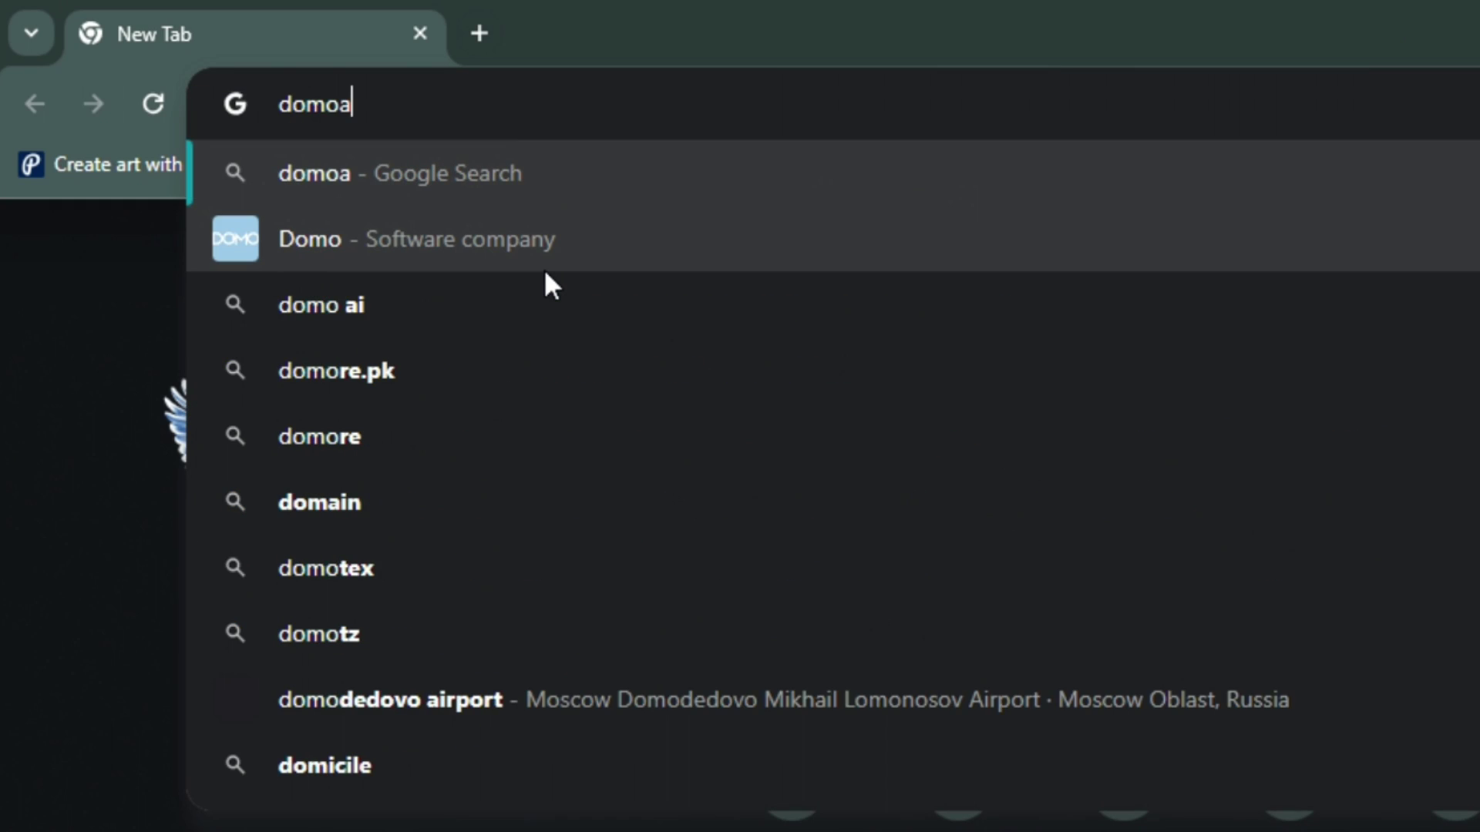
pyautogui.press('Return')
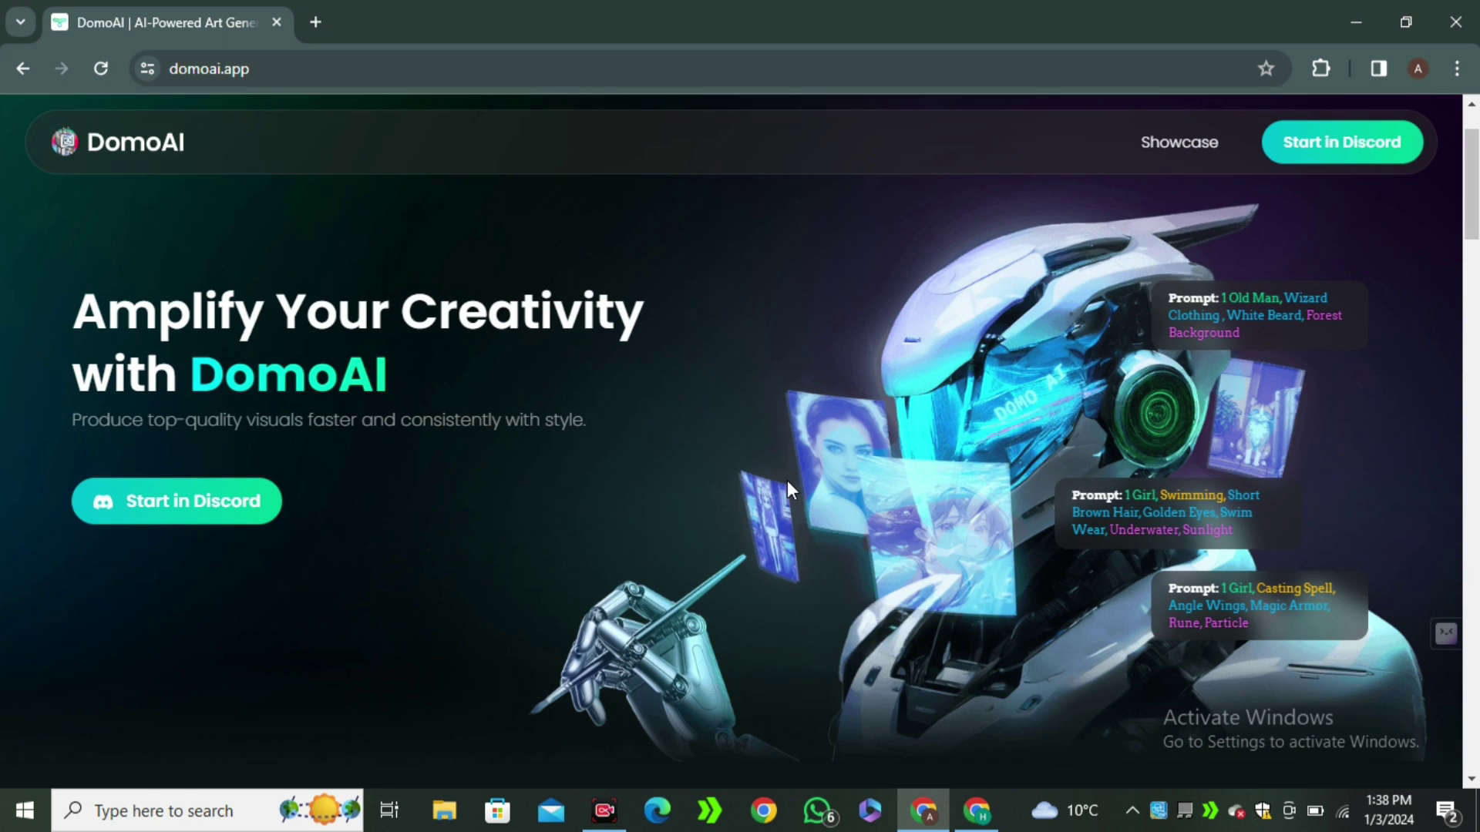
pyautogui.click(183, 515)
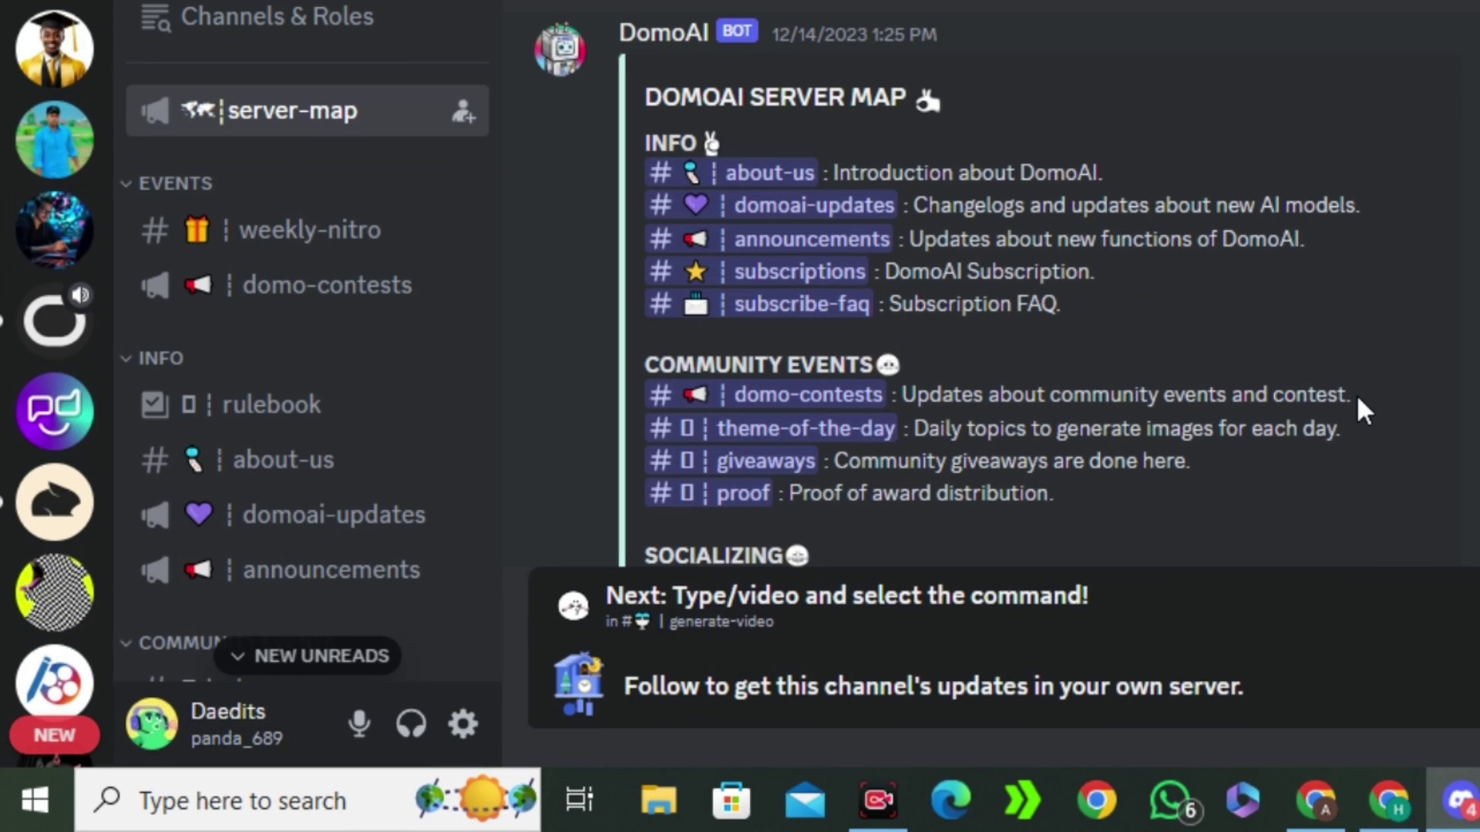
# Step: Open #generate-video under USE DOMO, browse past /video results, and focus the message box
pyautogui.scroll(-15, 347, 370)
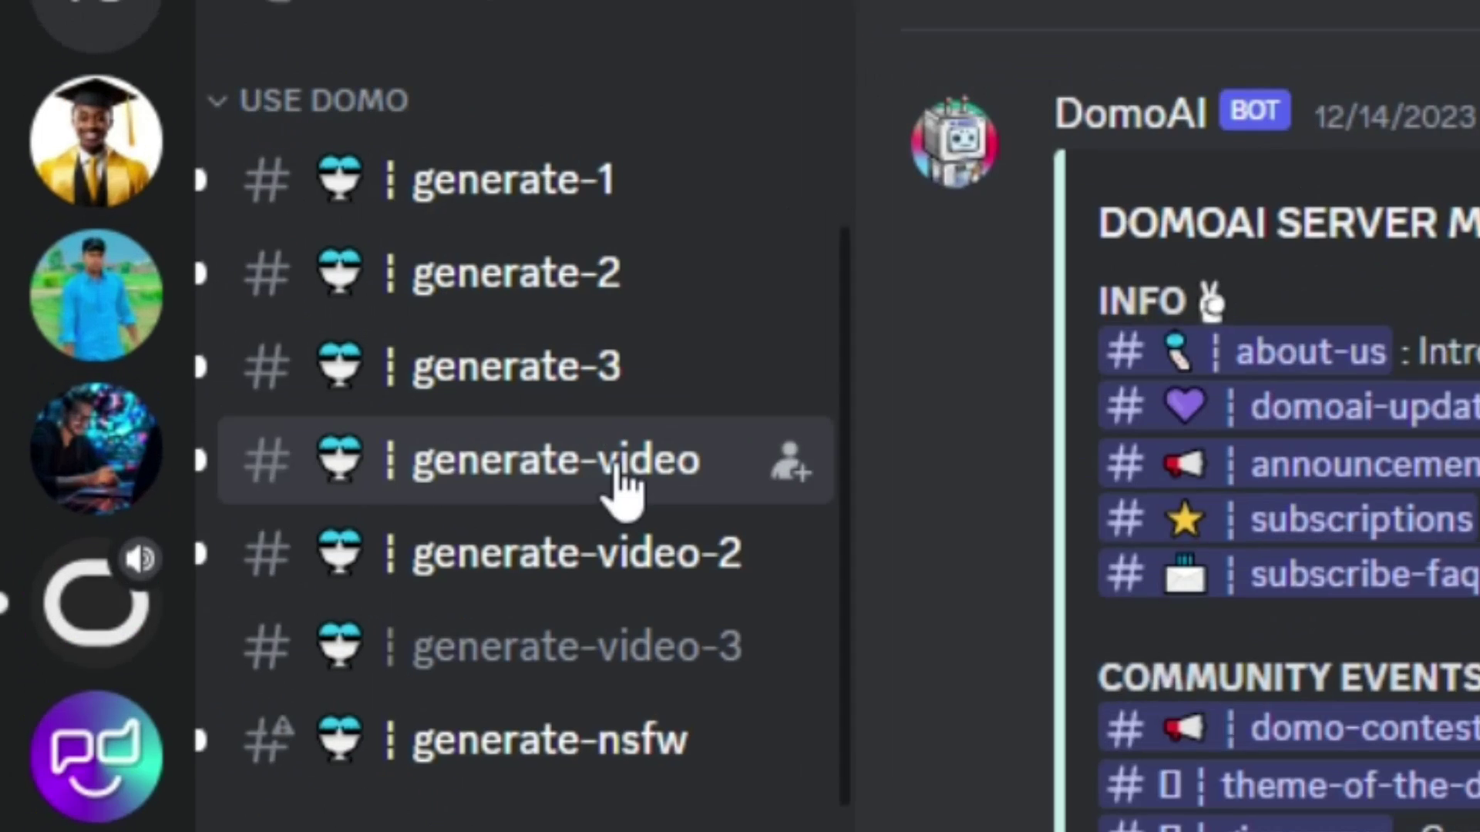
pyautogui.click(362, 246)
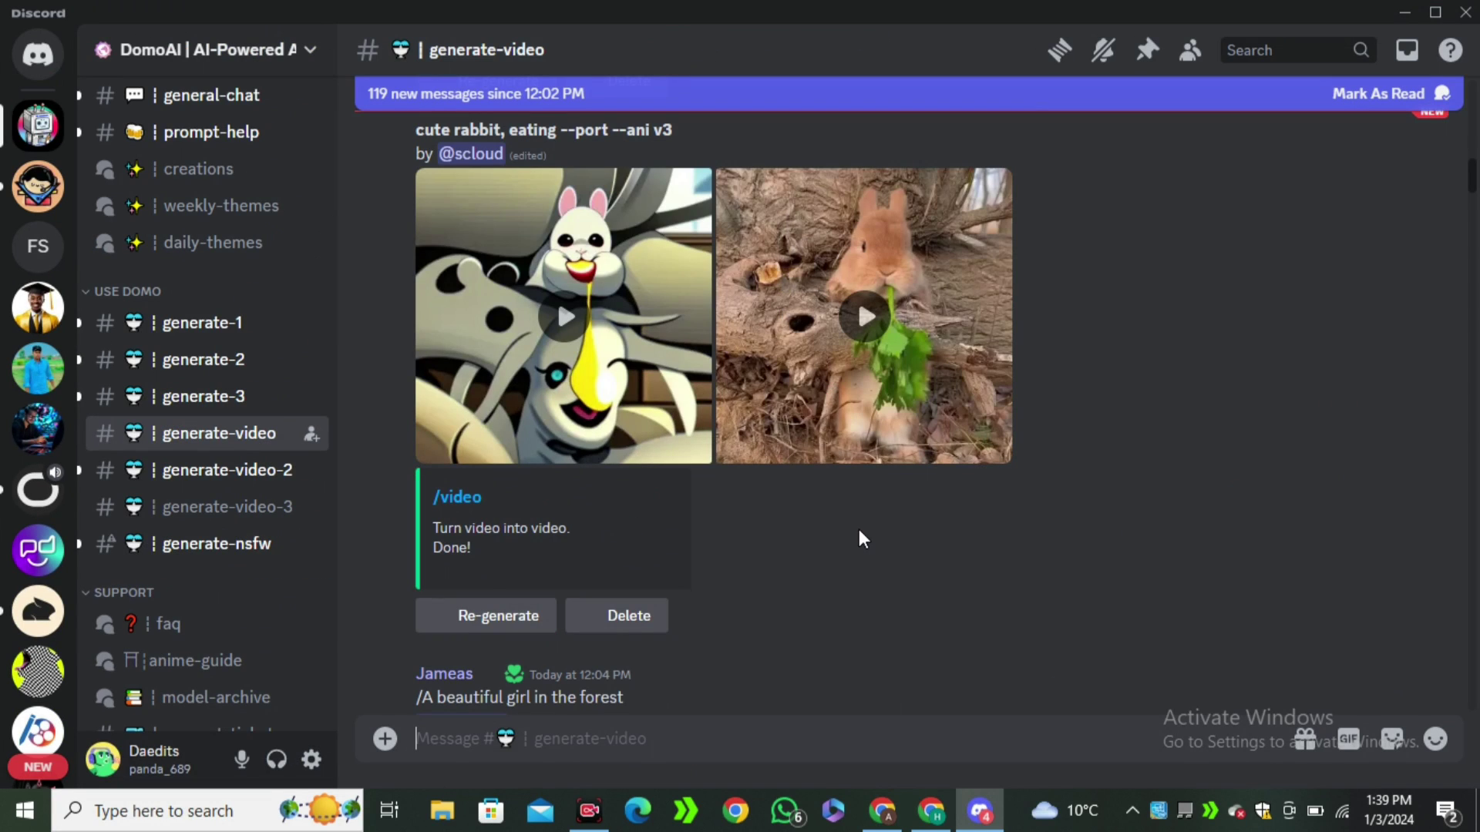
pyautogui.scroll(-5, 859, 528)
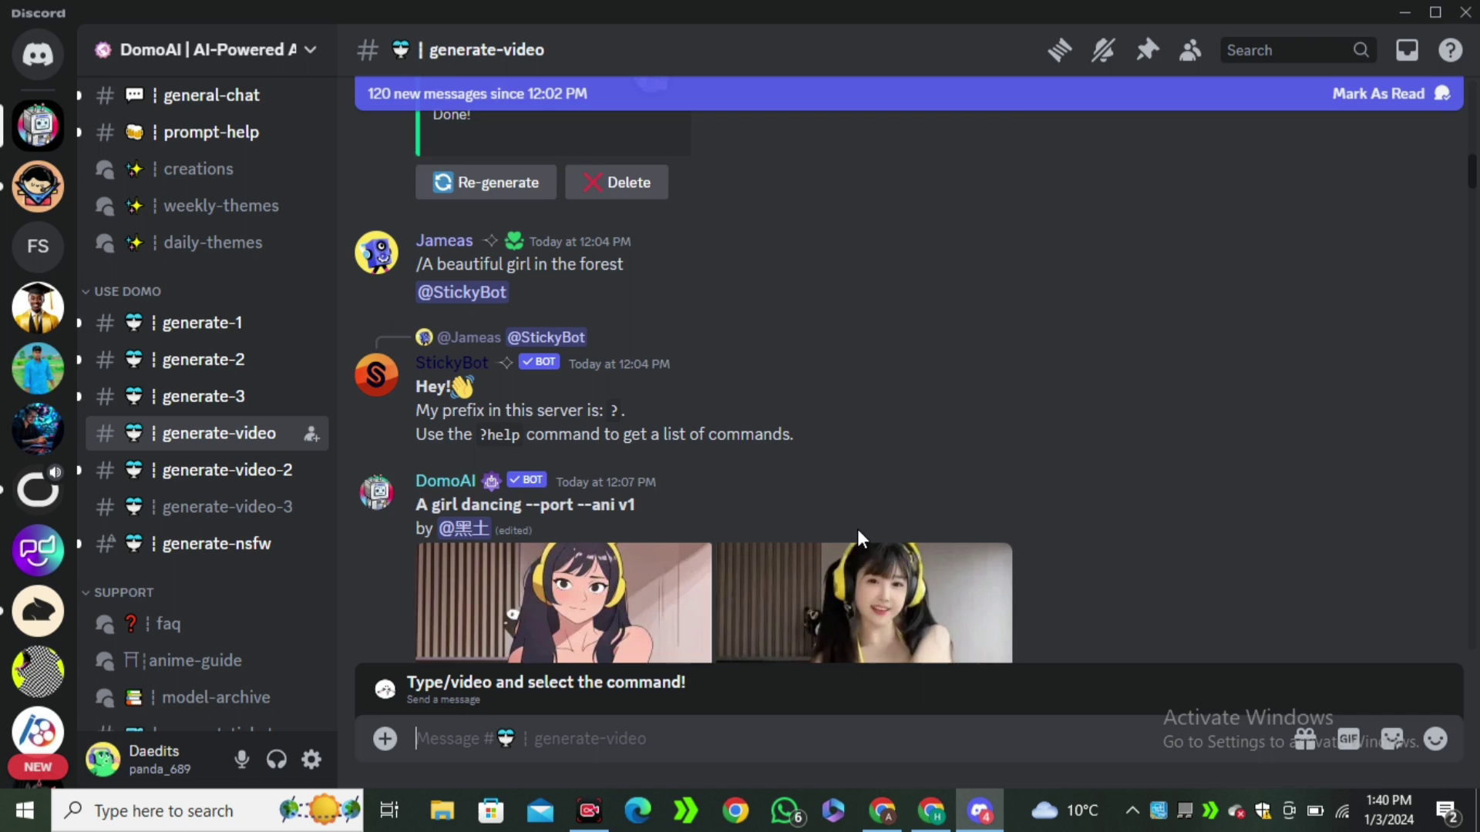
pyautogui.scroll(-3, 894, 424)
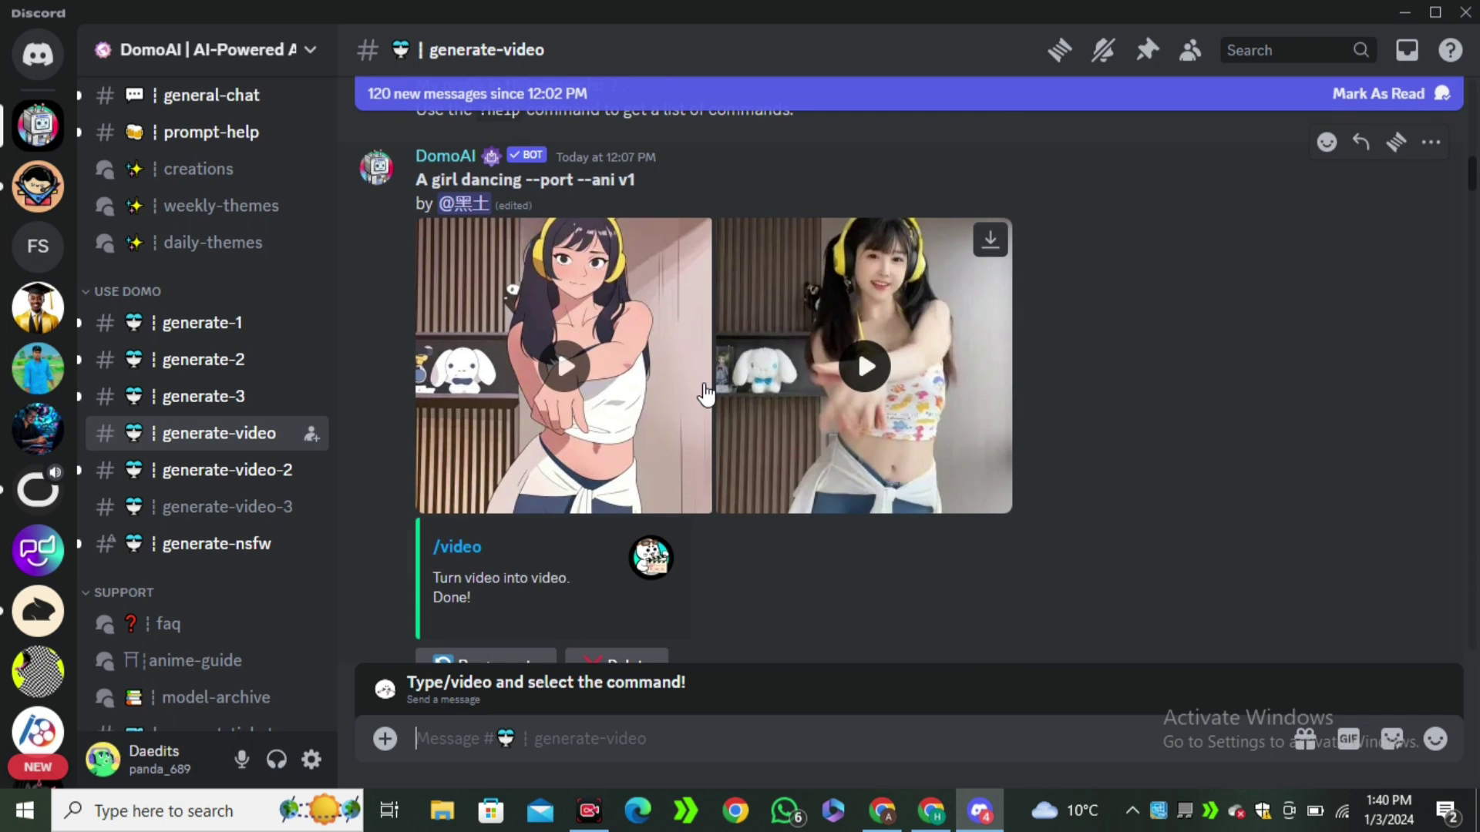
pyautogui.scroll(-15, 1058, 549)
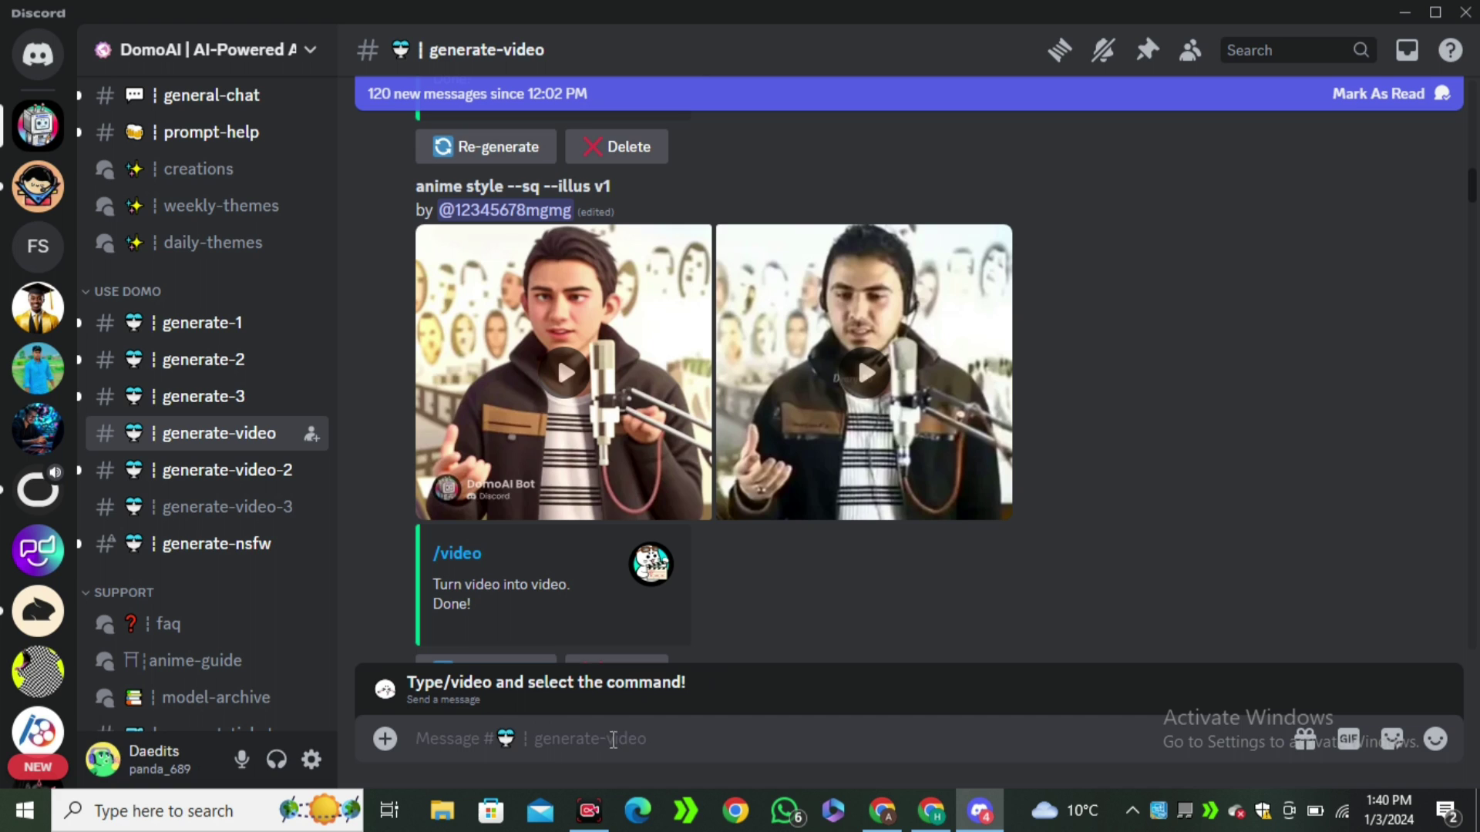
pyautogui.click(763, 741)
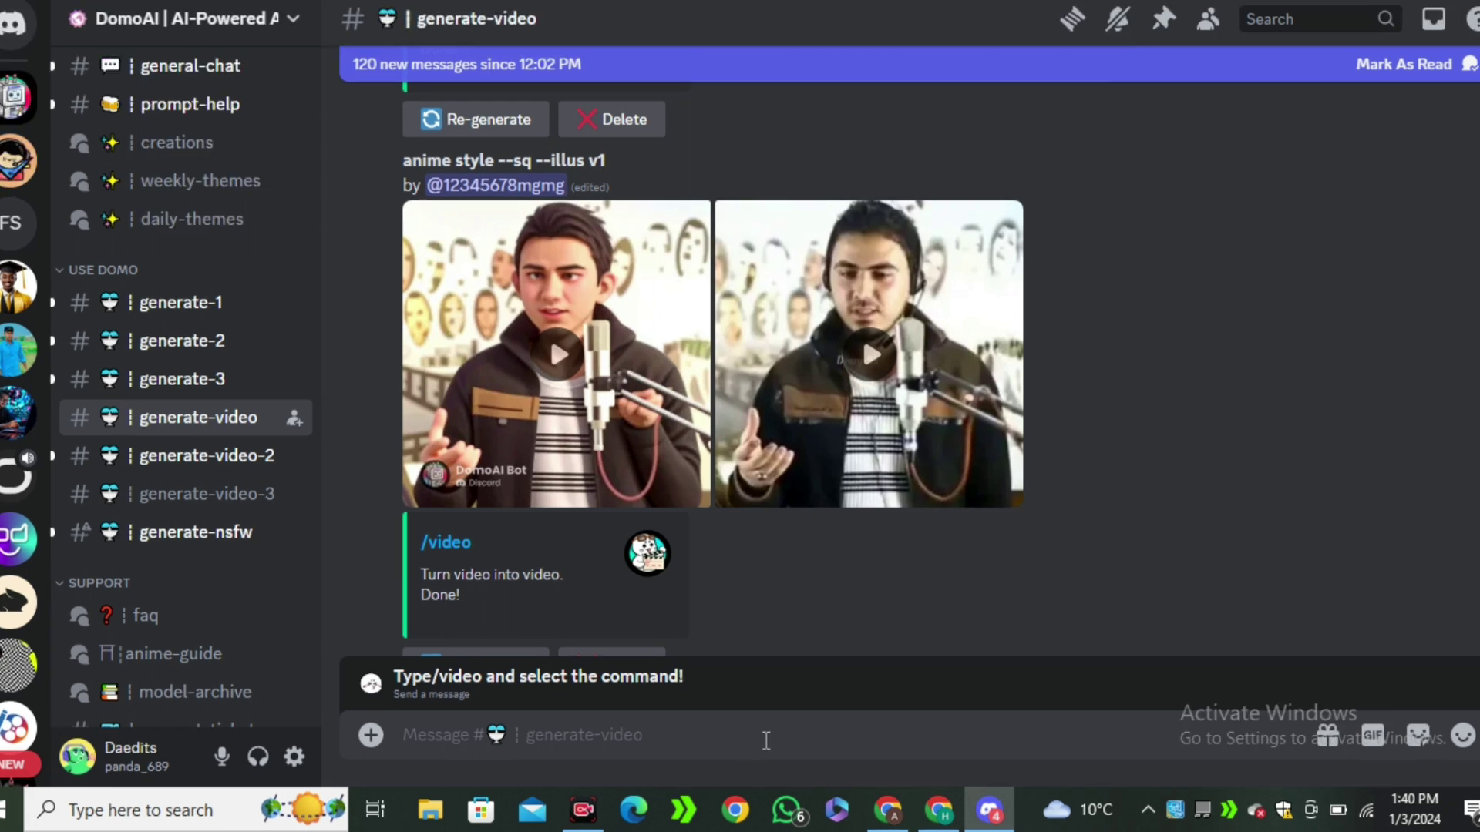
# Step: Send /video with video (1080p).mp4 attached and the prompt 'a woman using phone'
pyautogui.write('/video')
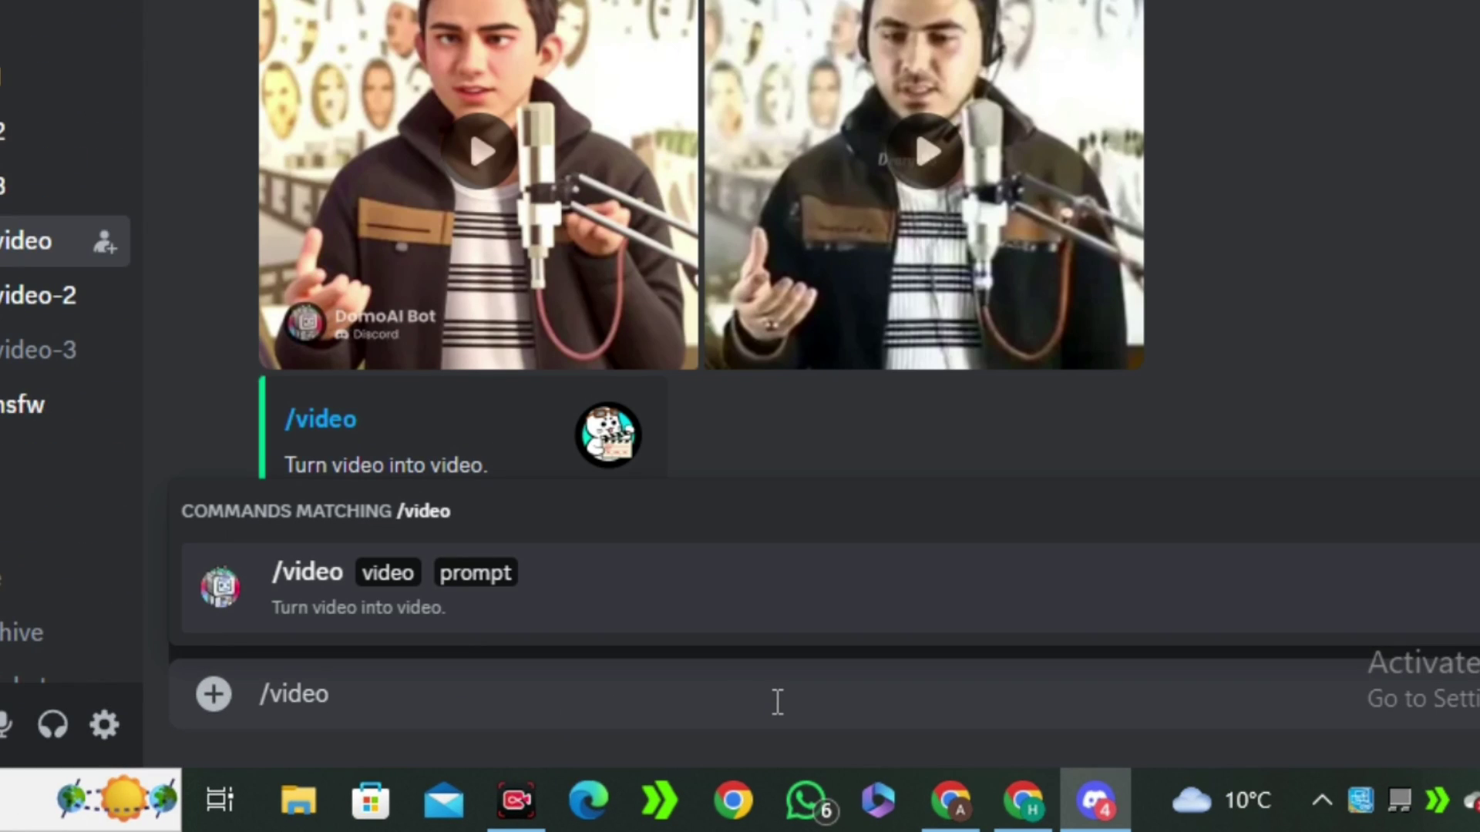
pyautogui.click(544, 606)
pyautogui.click(382, 540)
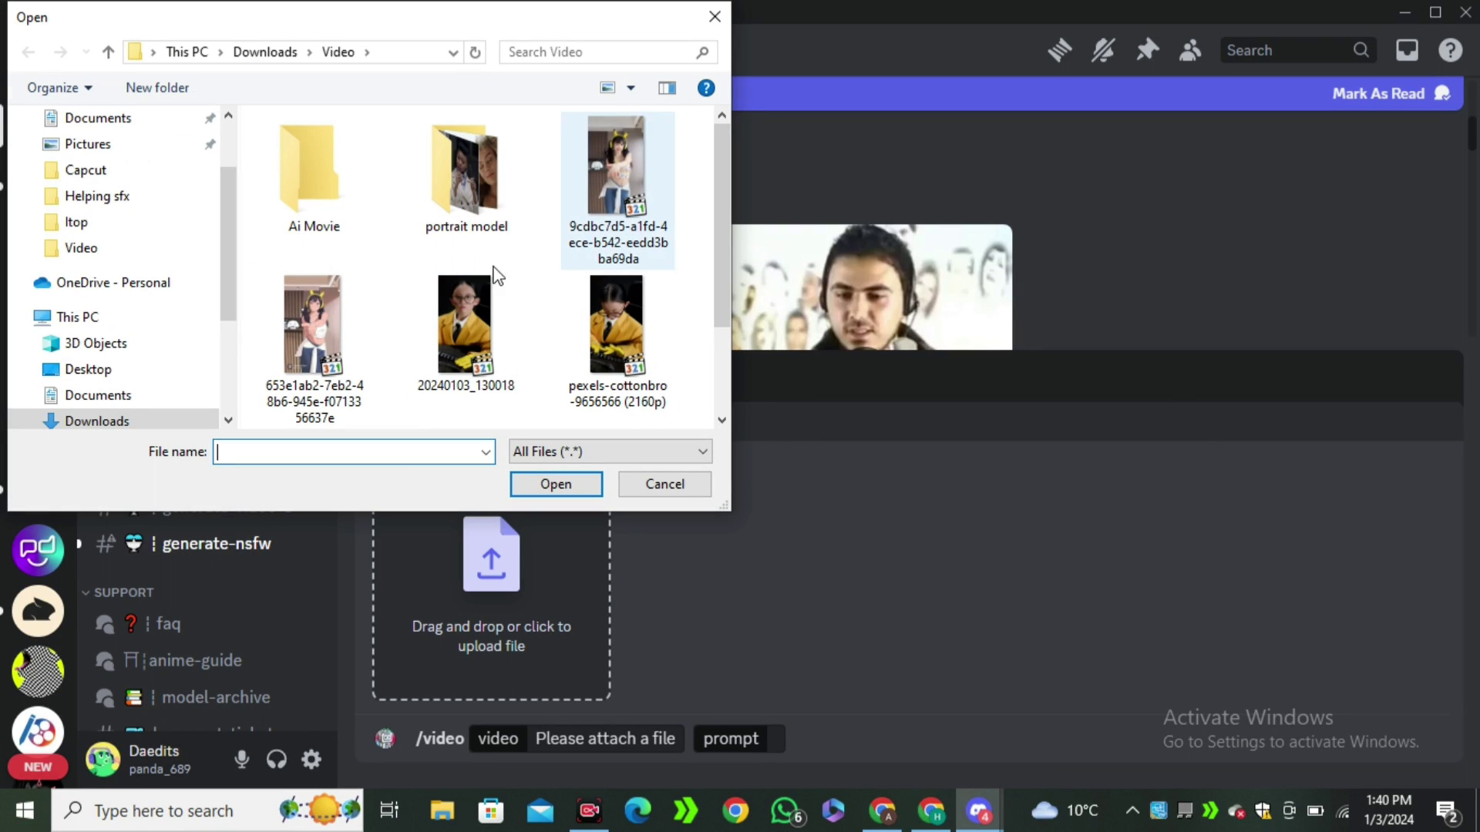
pyautogui.scroll(-2, 547, 344)
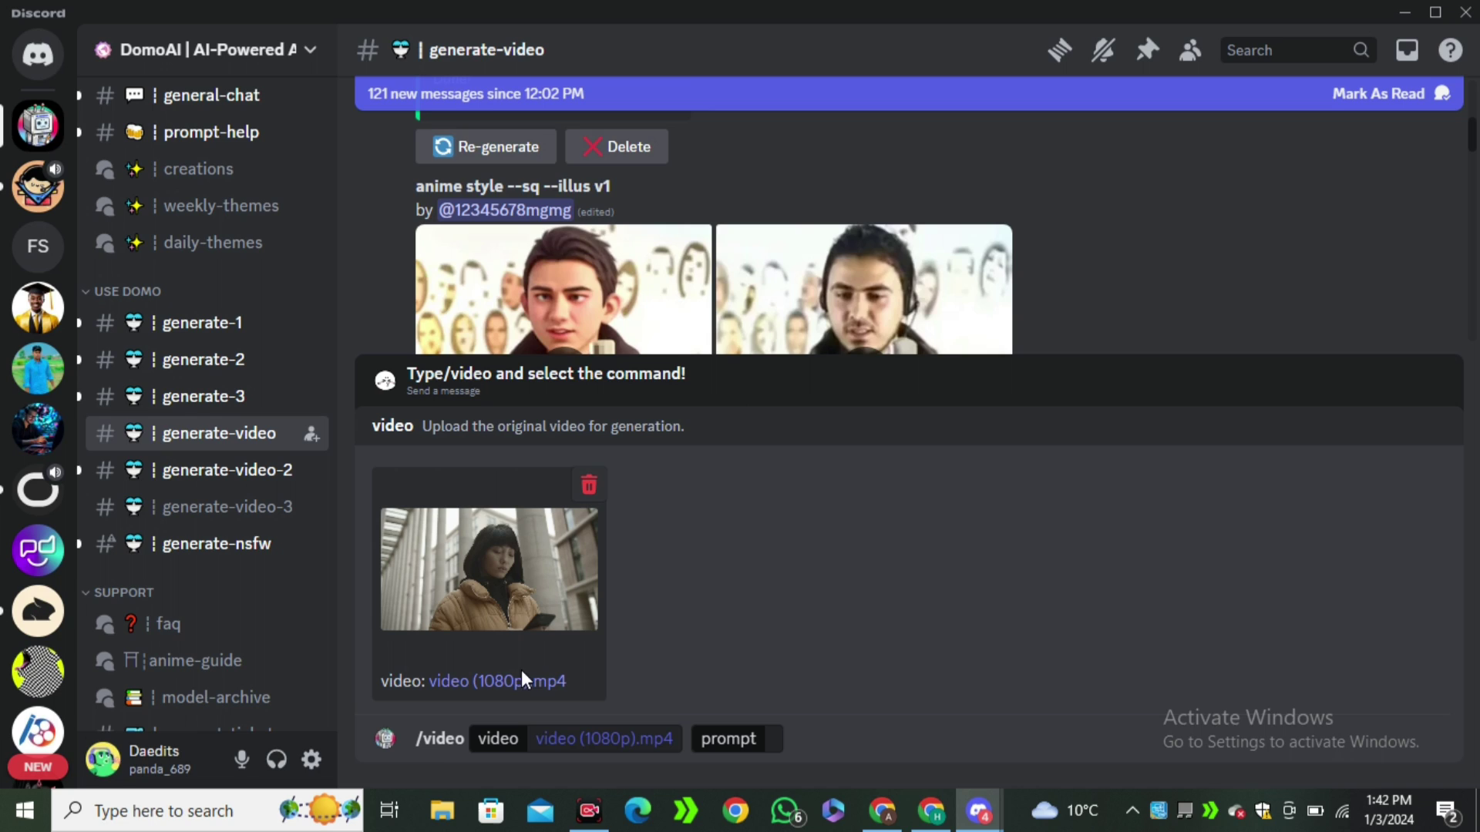
pyautogui.click(777, 739)
pyautogui.write('a woman using phon')
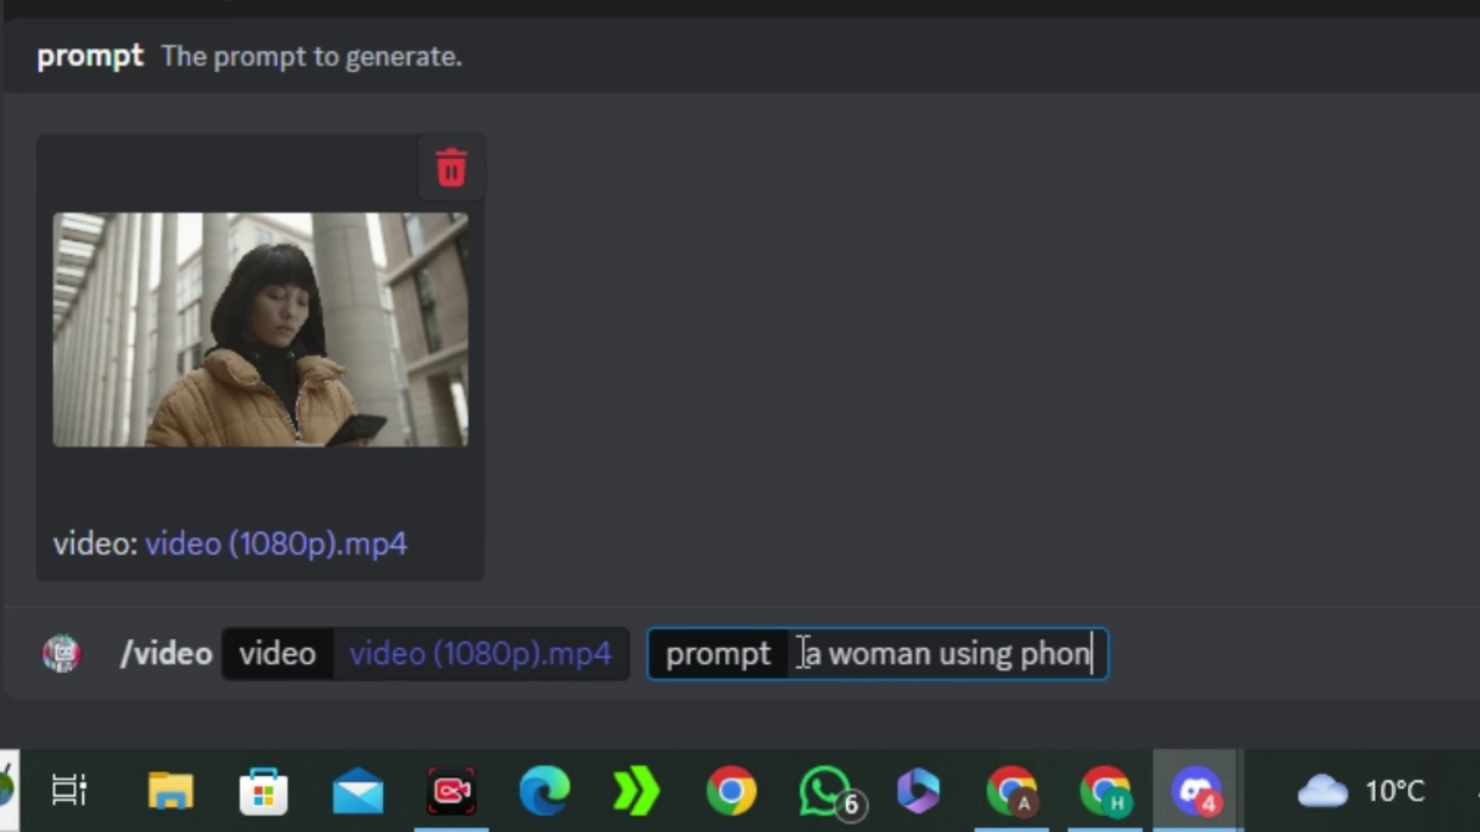
pyautogui.write('e')
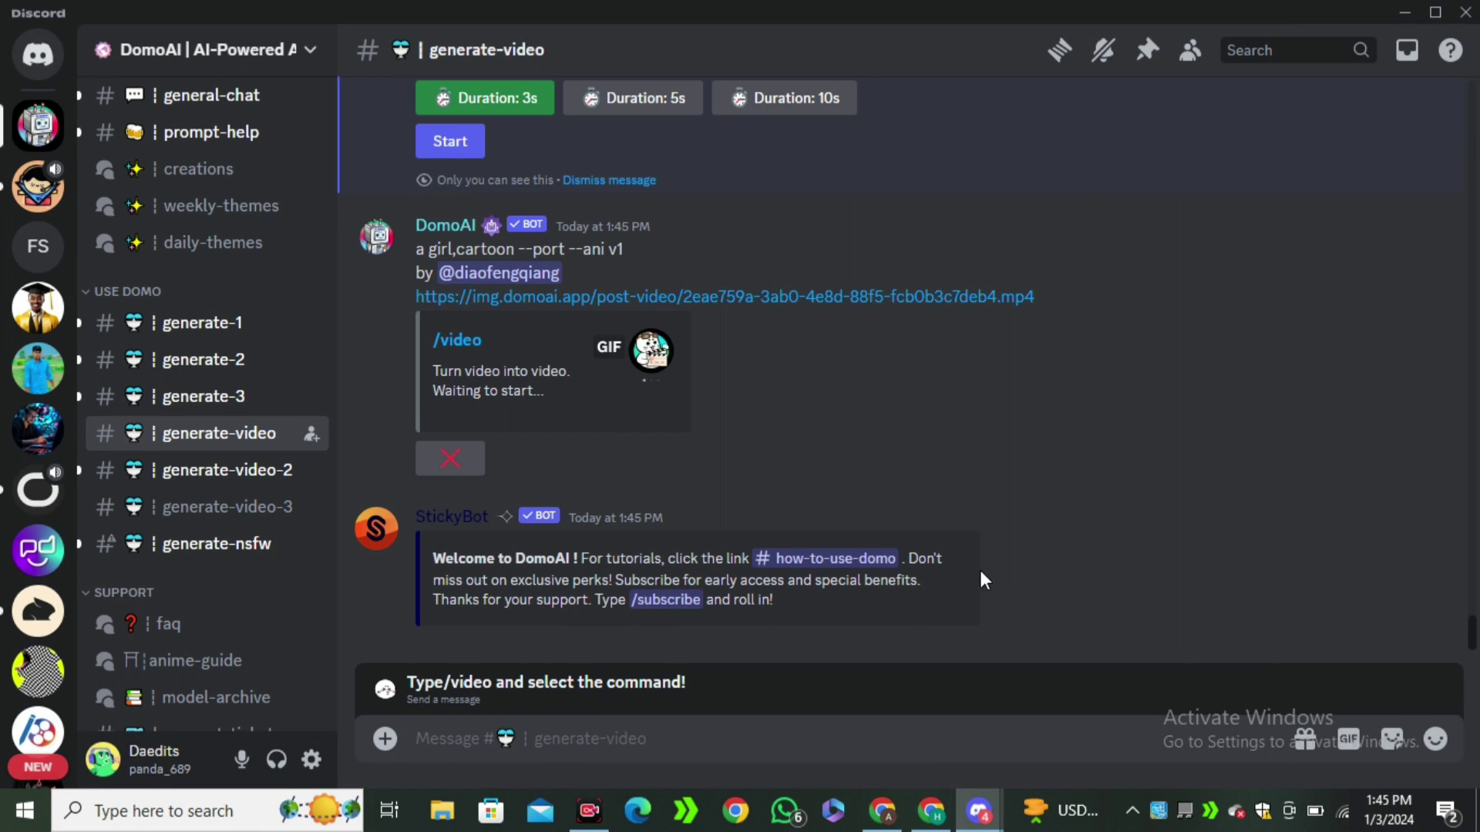
pyautogui.scroll(4, 939, 555)
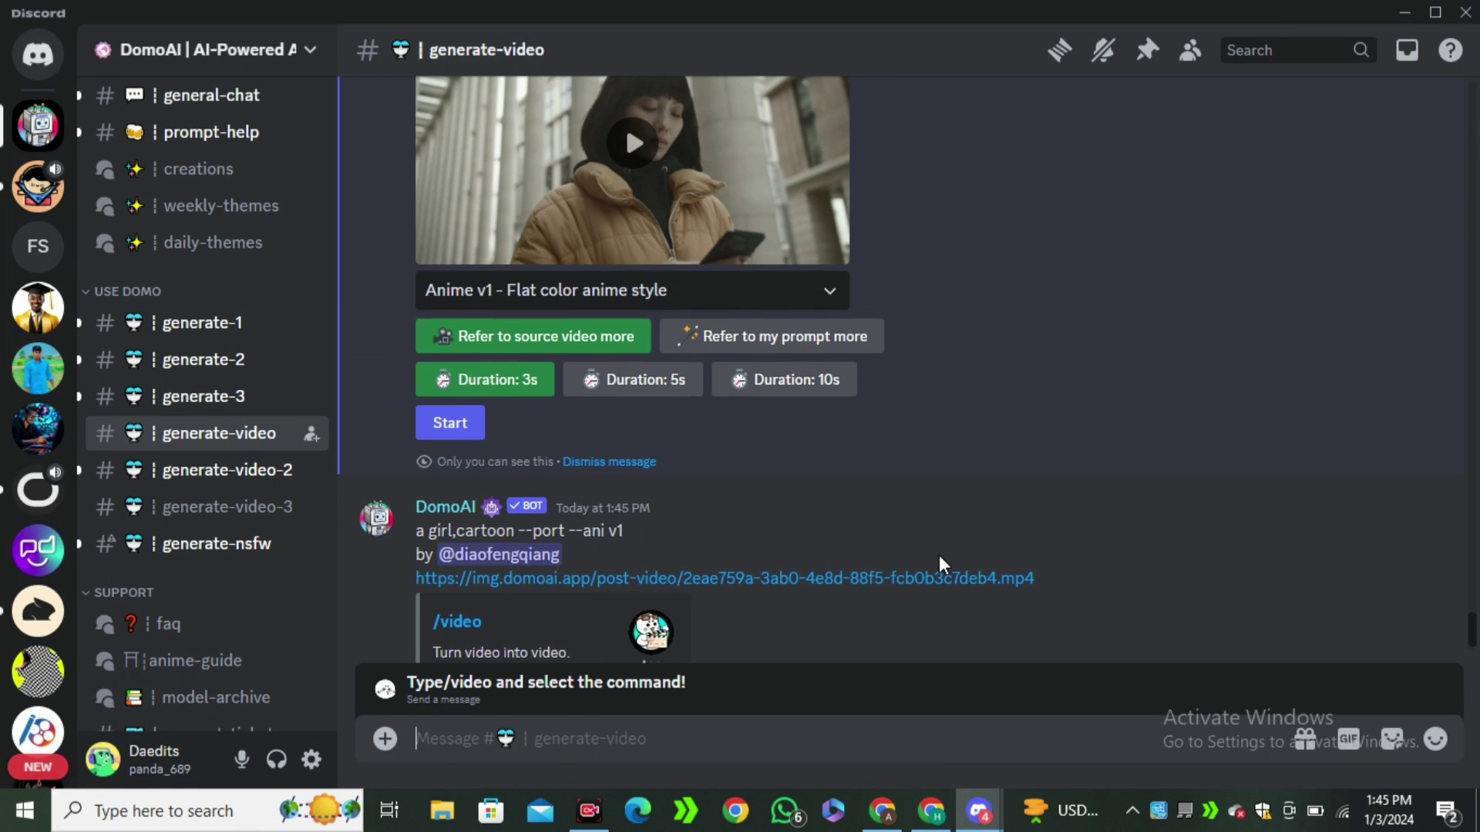
# Step: Choose Illustration v1 3D cartoon style, Refer to source video more, Duration 5s, and start
pyautogui.scroll(3, 939, 556)
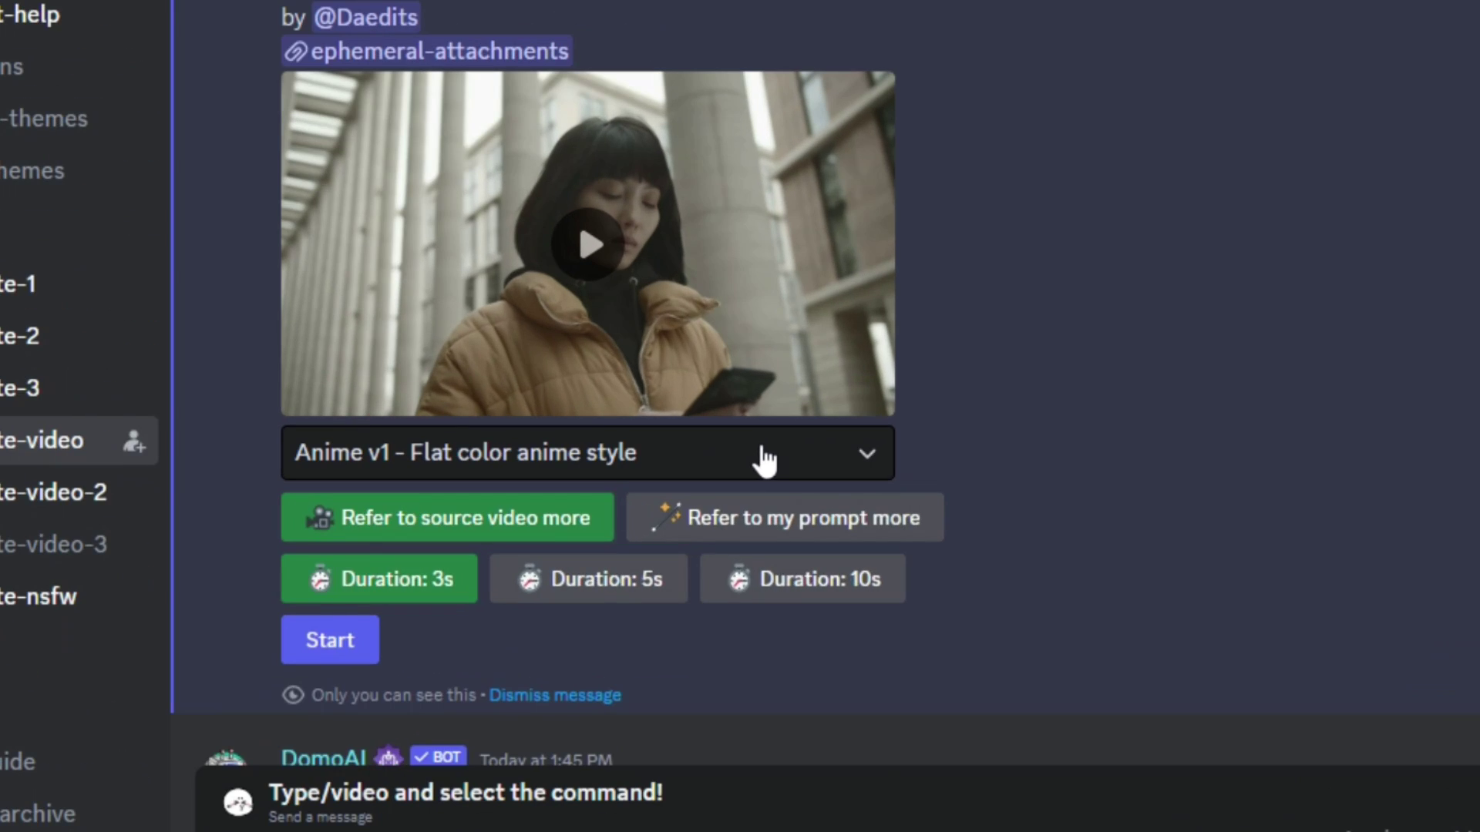
pyautogui.click(756, 446)
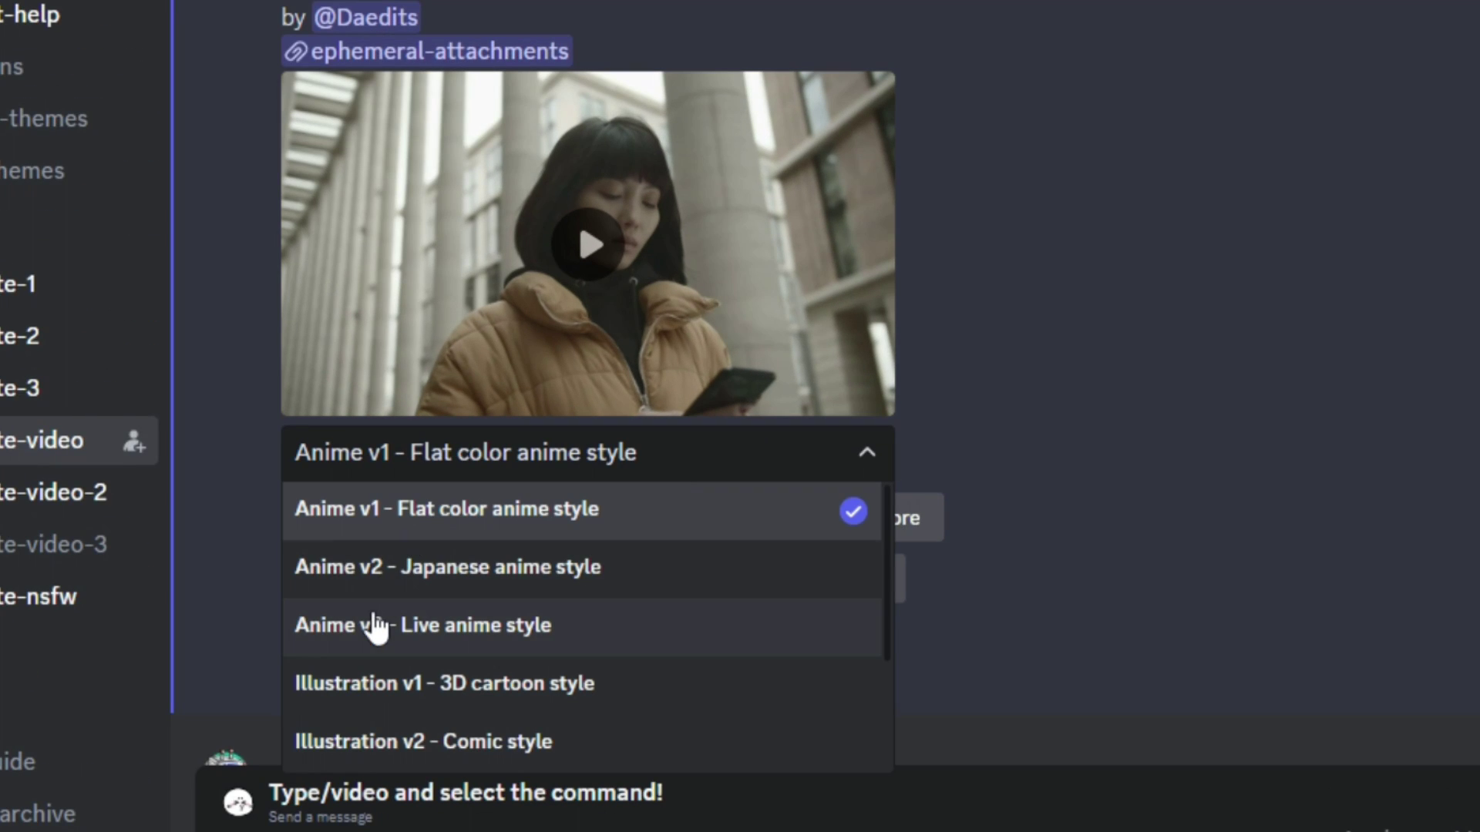
pyautogui.scroll(-2, 455, 655)
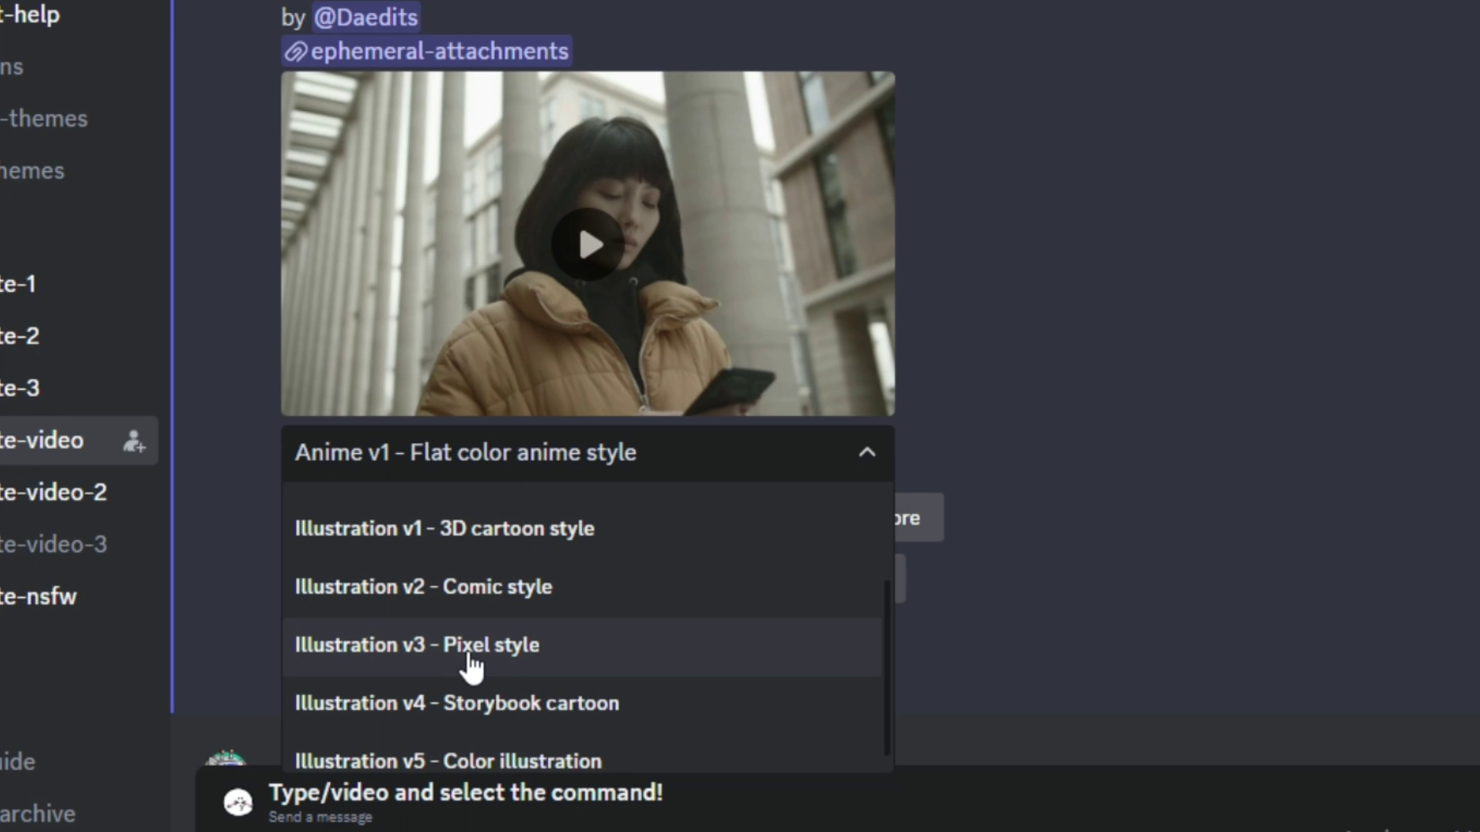
pyautogui.scroll(-1, 468, 664)
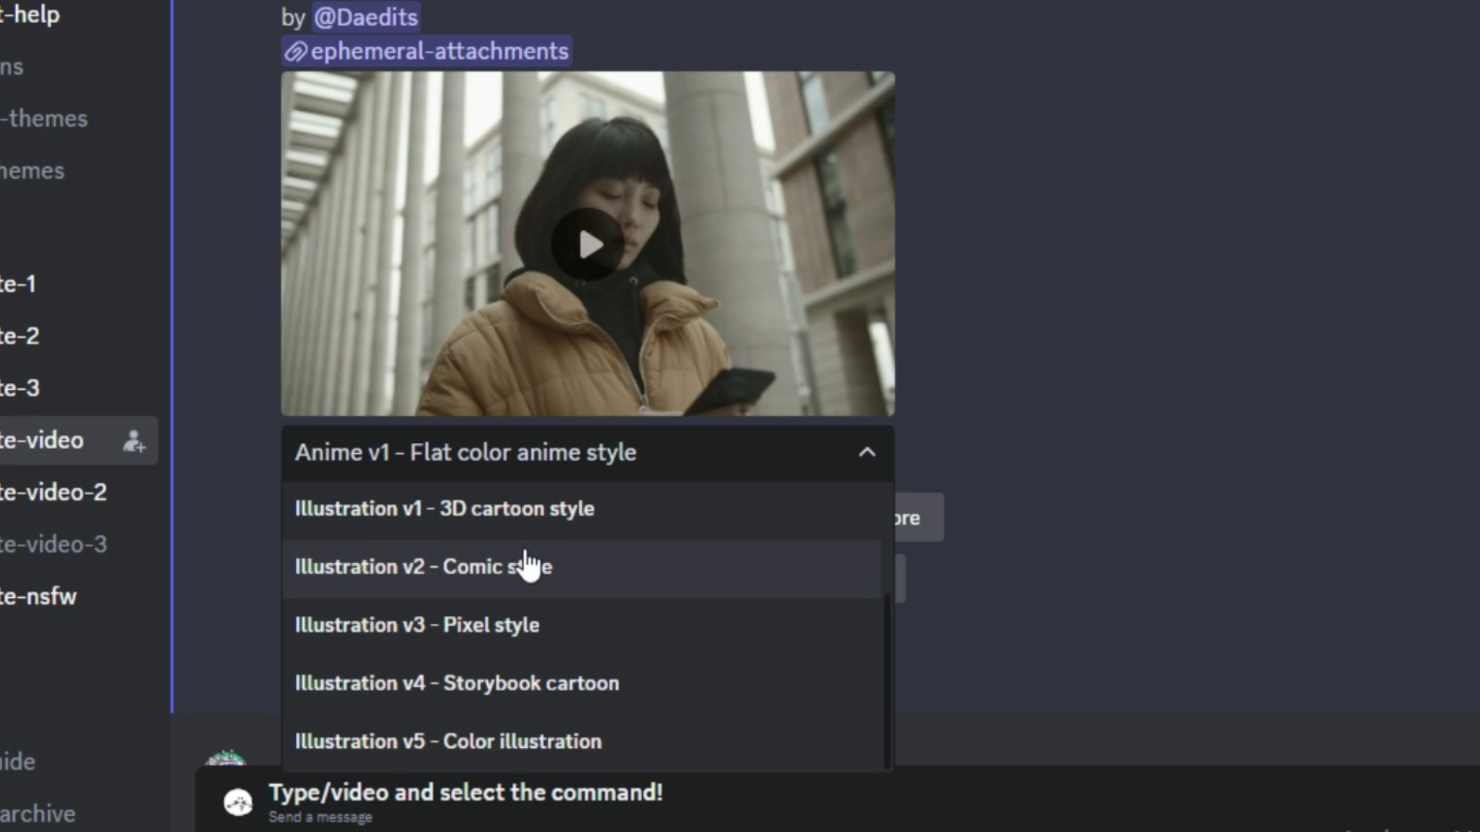
pyautogui.scroll(2, 524, 567)
pyautogui.click(653, 675)
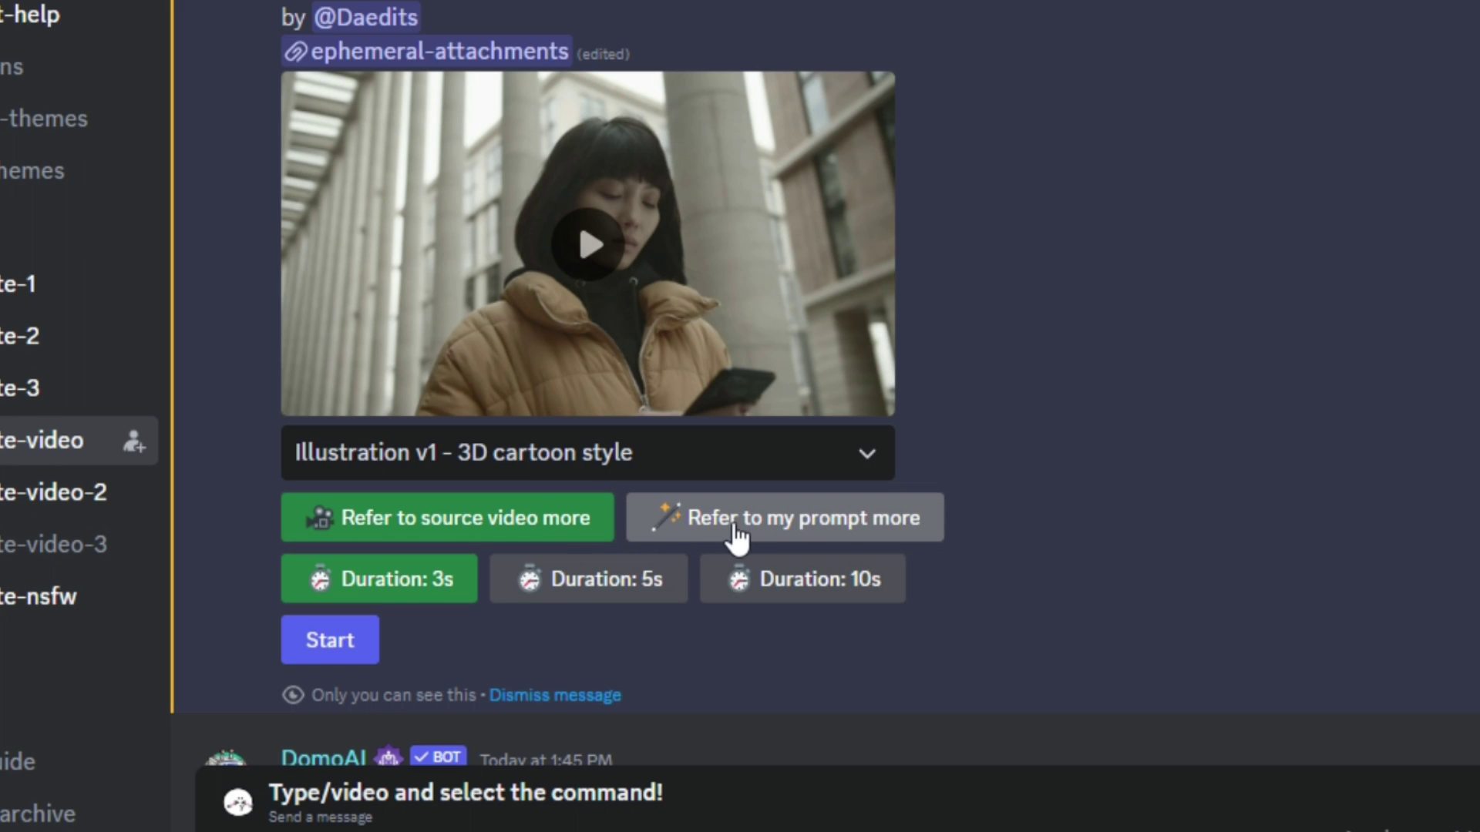
pyautogui.click(453, 530)
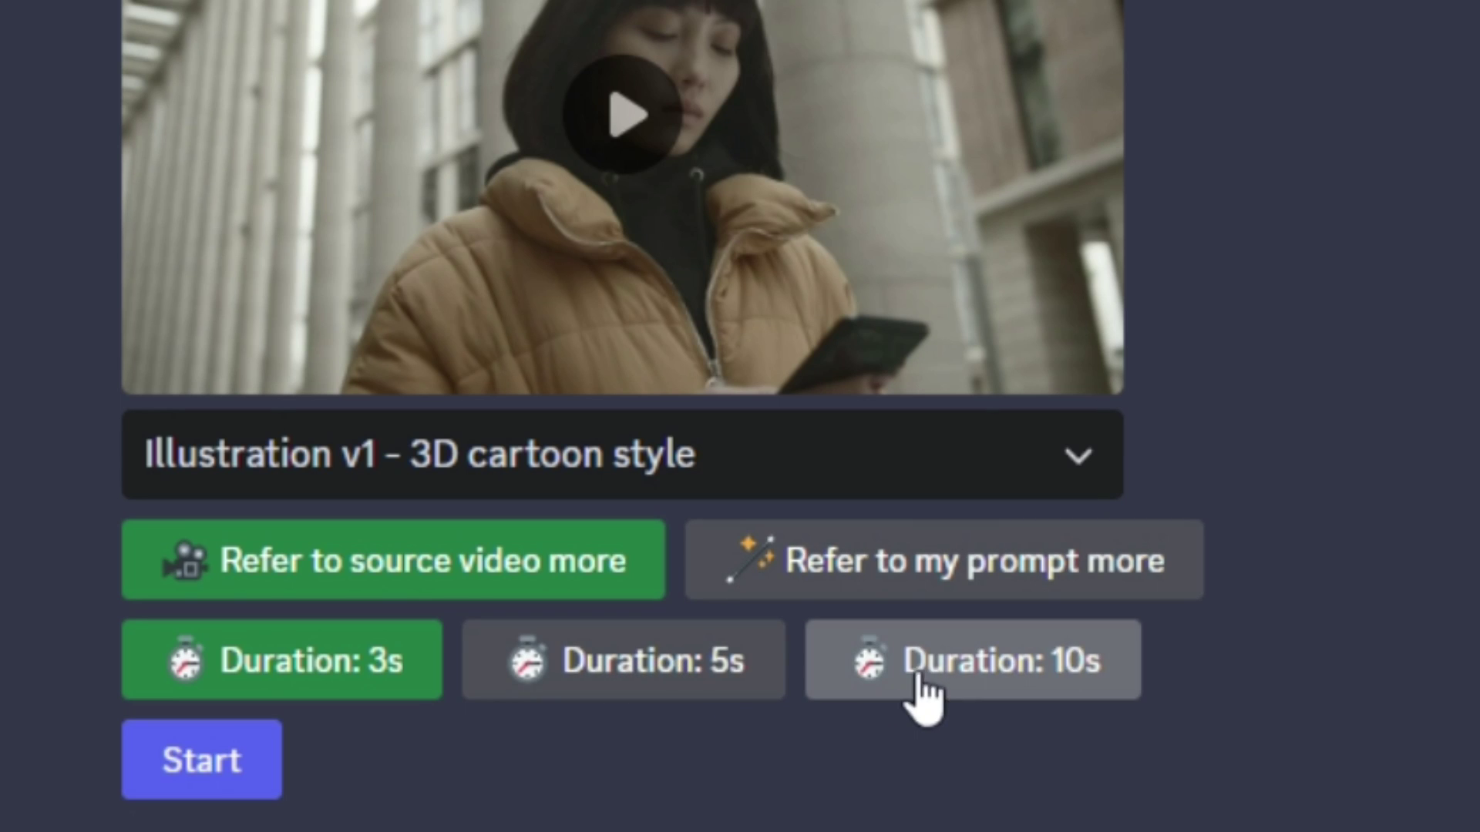
pyautogui.click(633, 668)
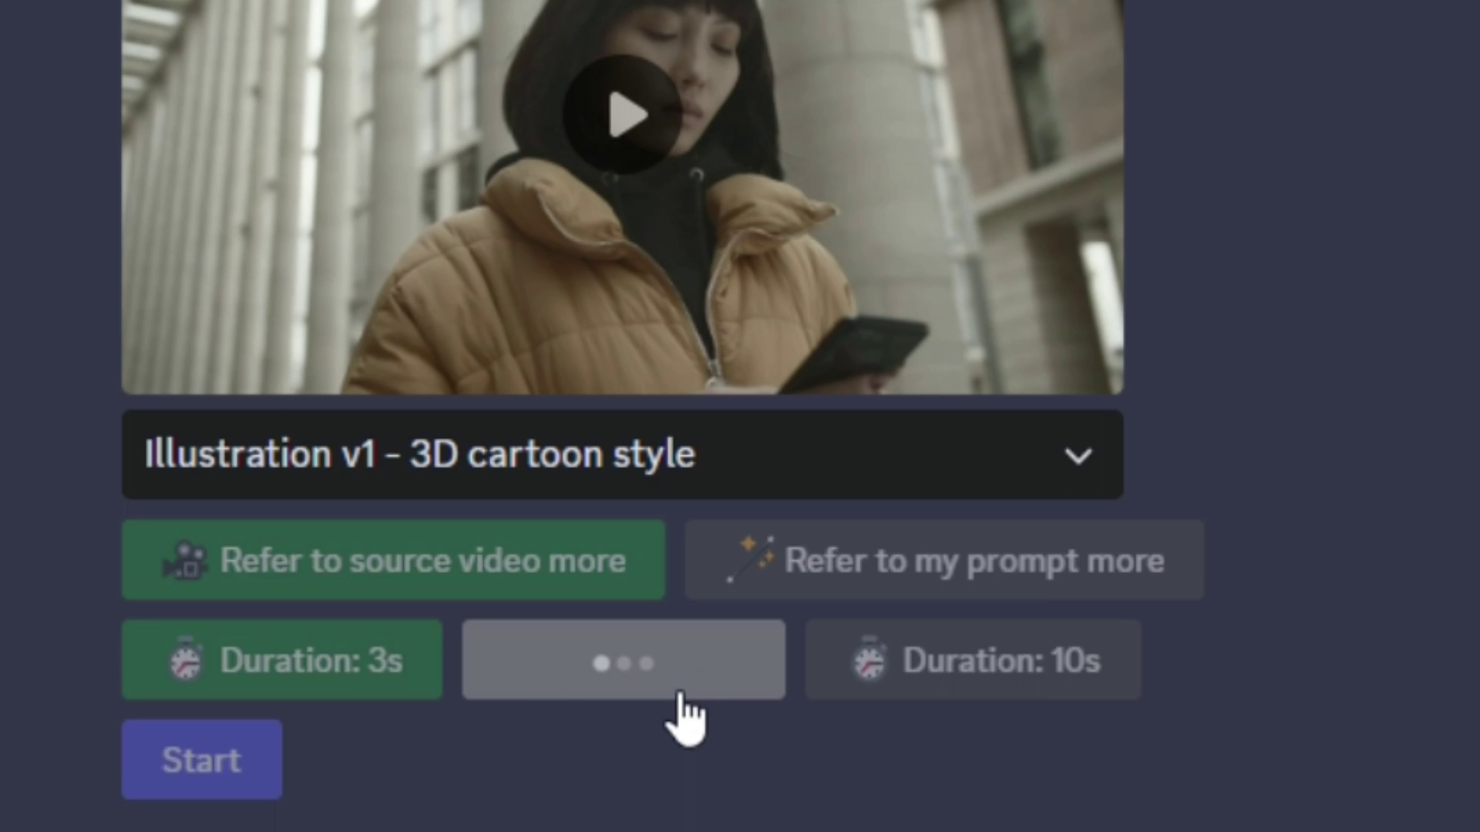
pyautogui.click(210, 779)
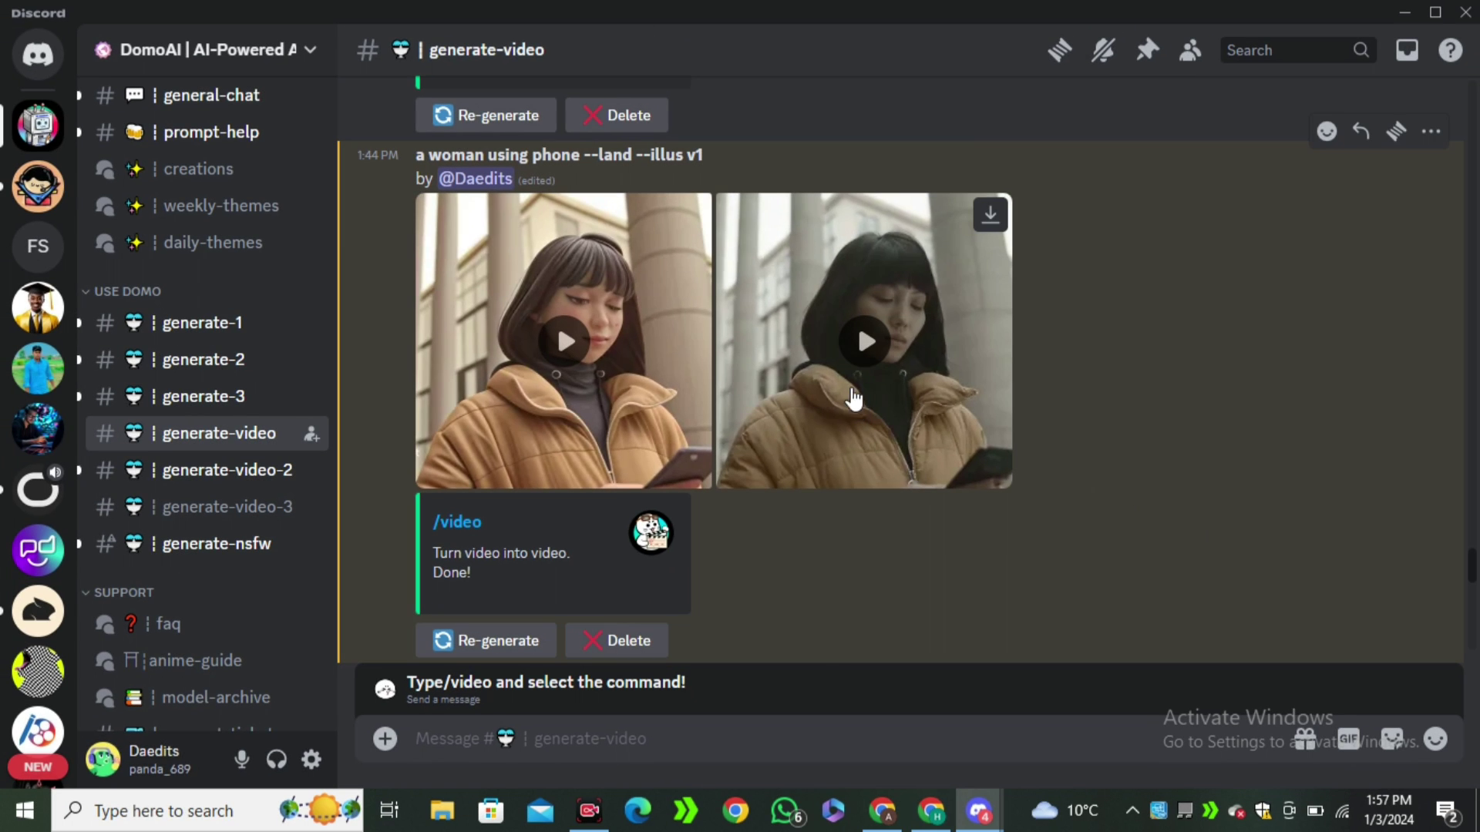
# Step: Open the 3D cartoon result of the phone clip full-size and replay it
pyautogui.click(679, 345)
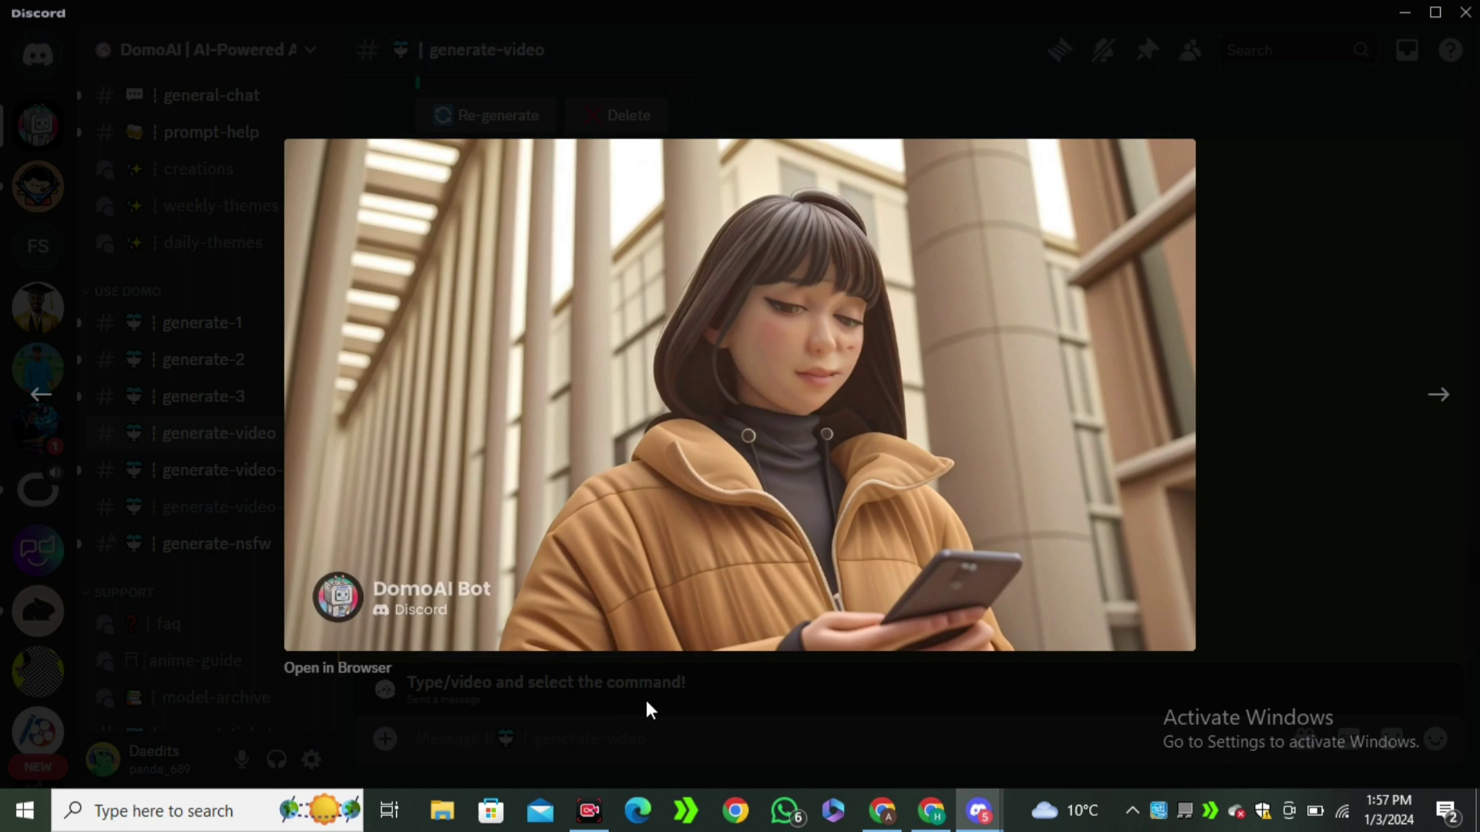
pyautogui.moveTo(712, 584)
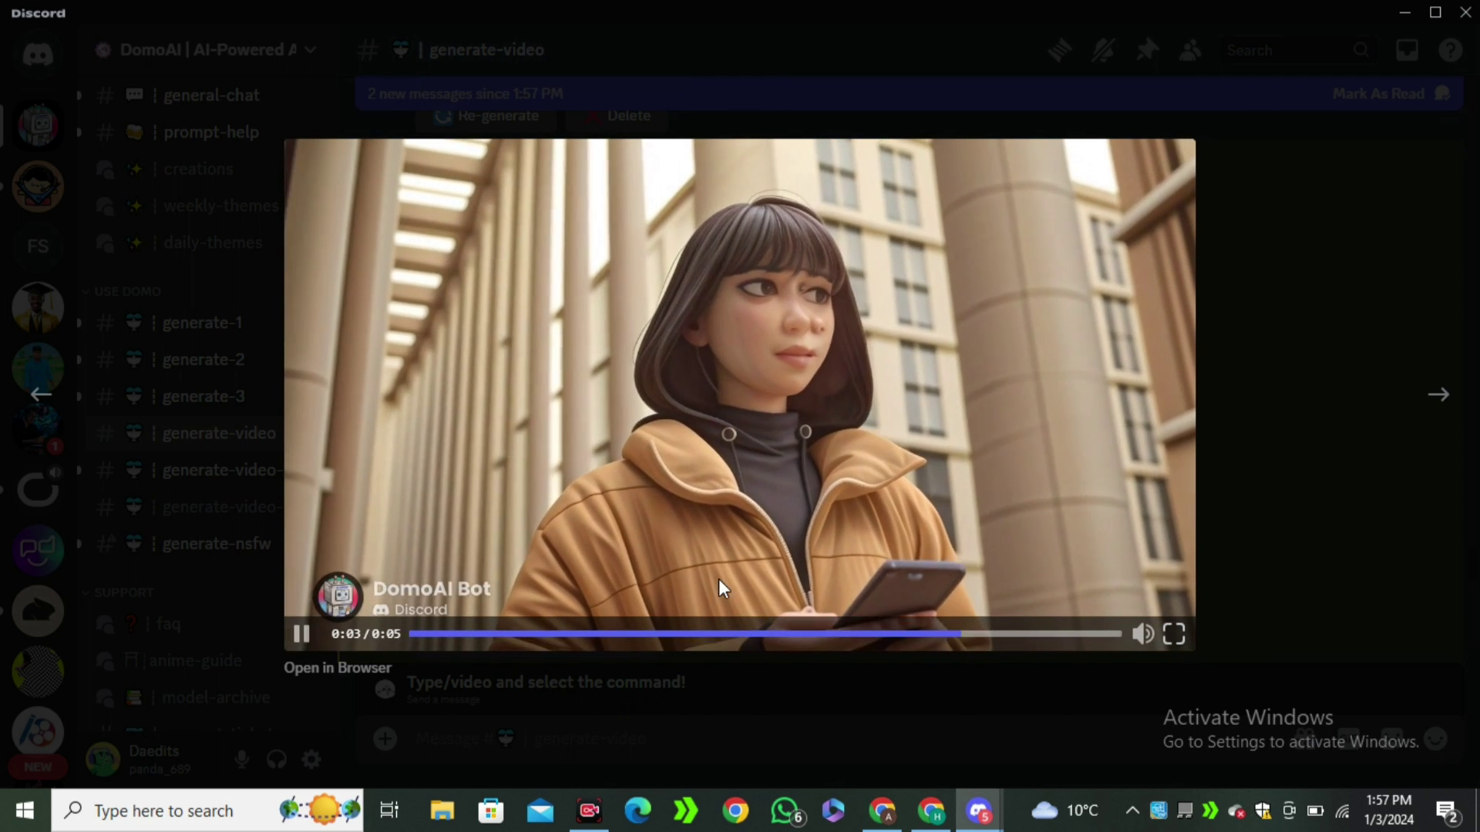
pyautogui.click(302, 636)
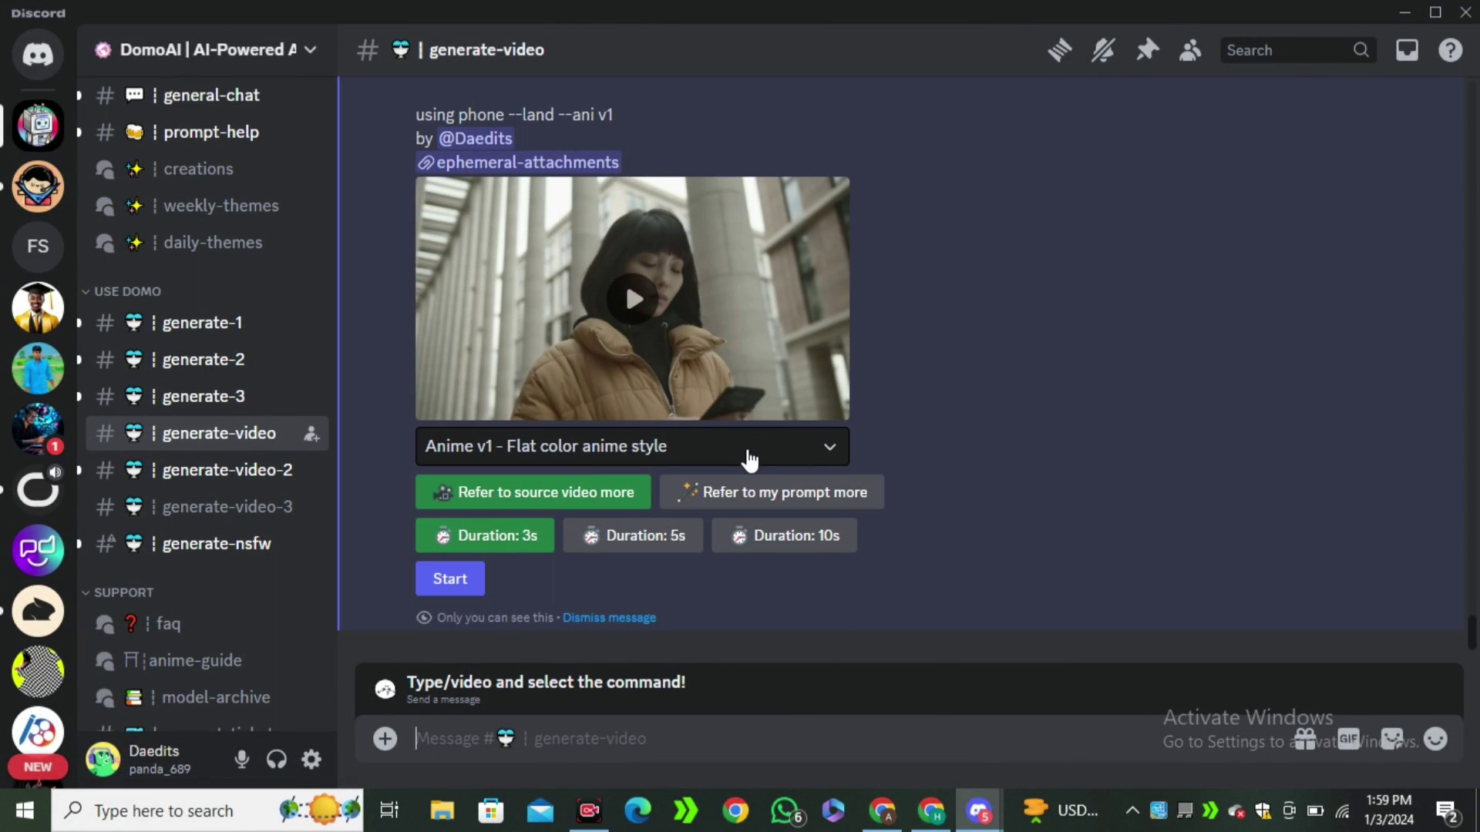
# Step: Keep the Anime v1 flat color style and start converting the phone clip
pyautogui.click(740, 451)
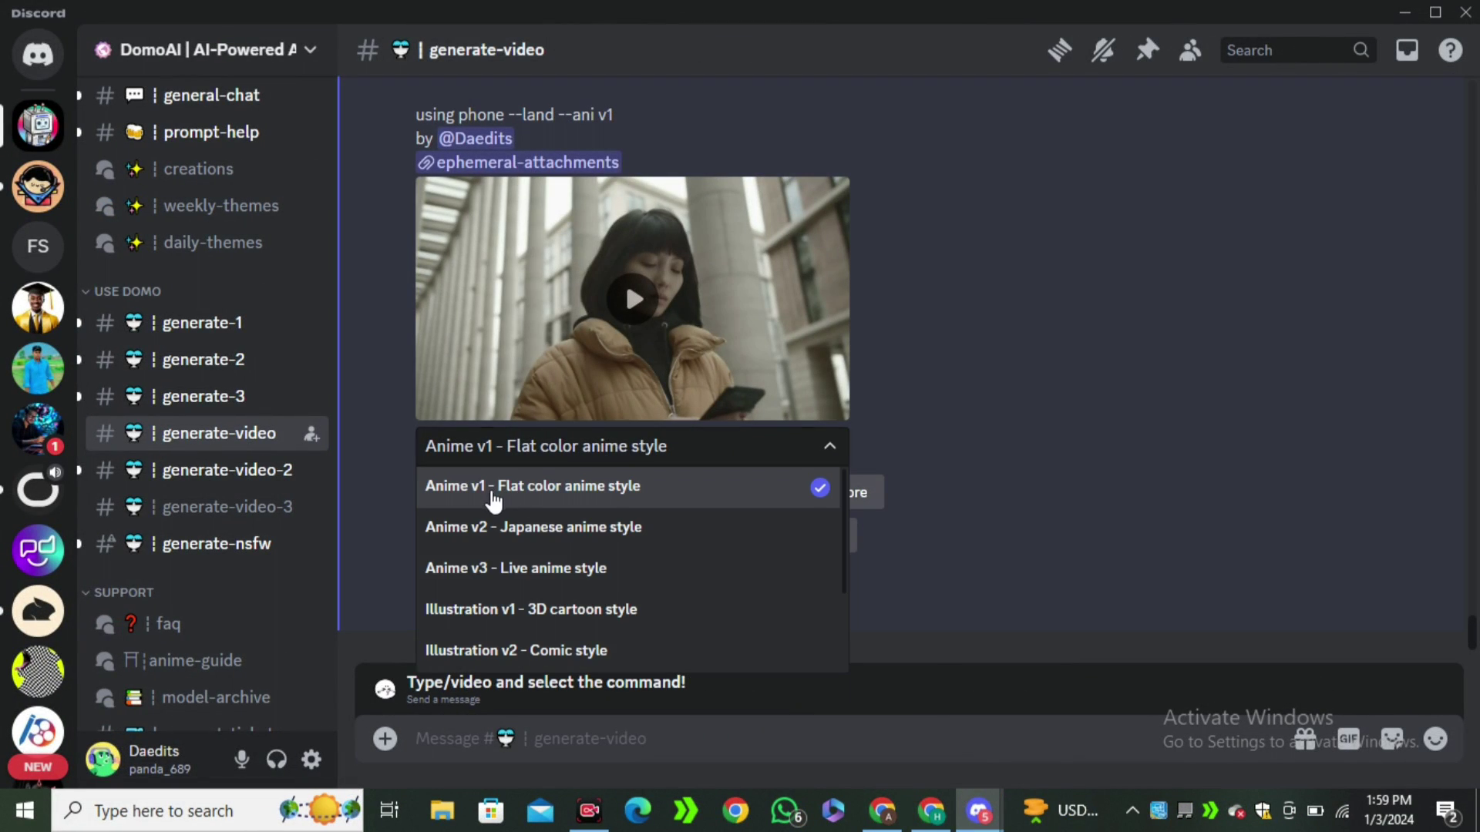
pyautogui.click(591, 494)
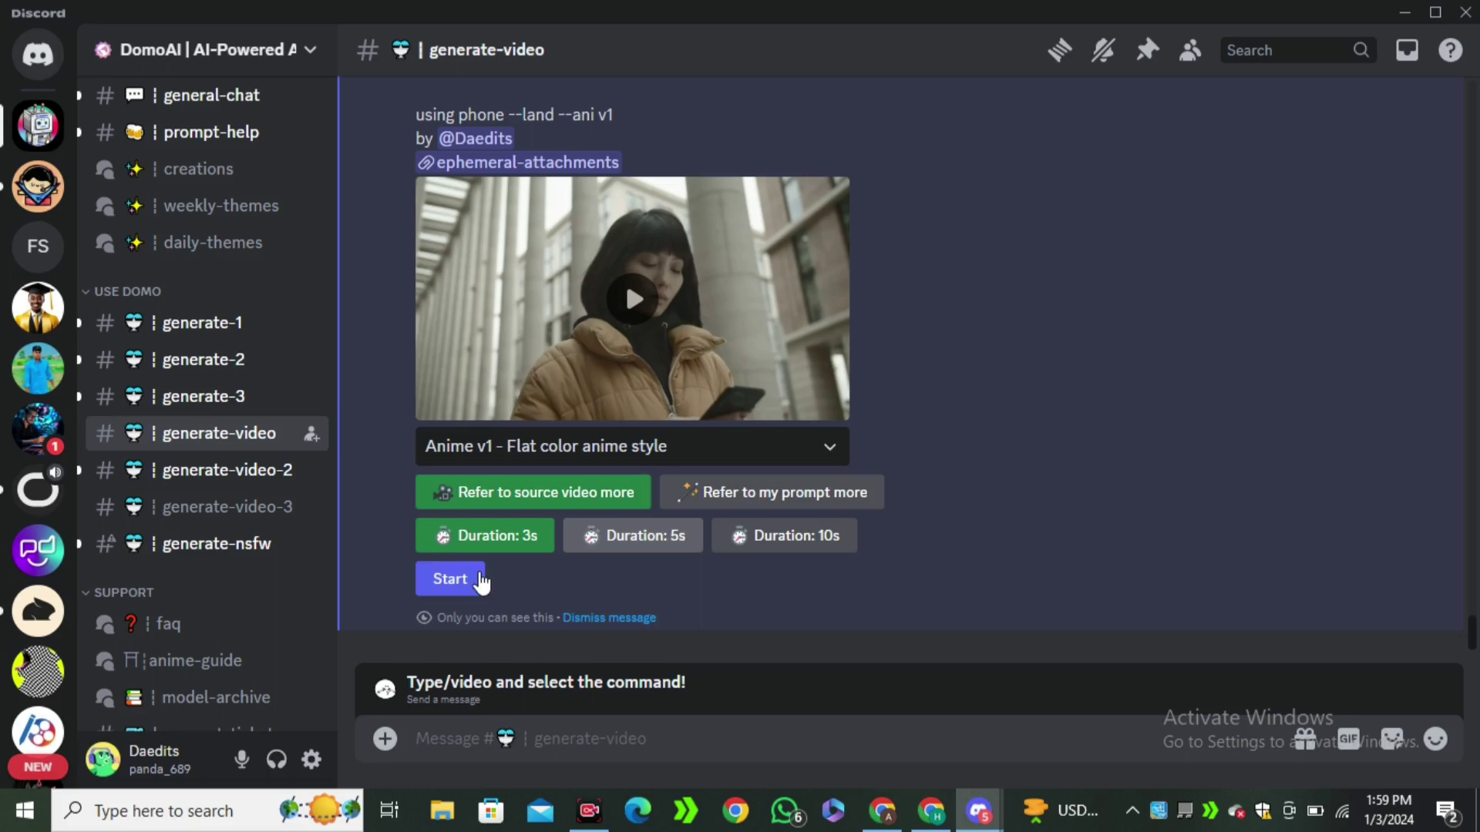
pyautogui.click(451, 579)
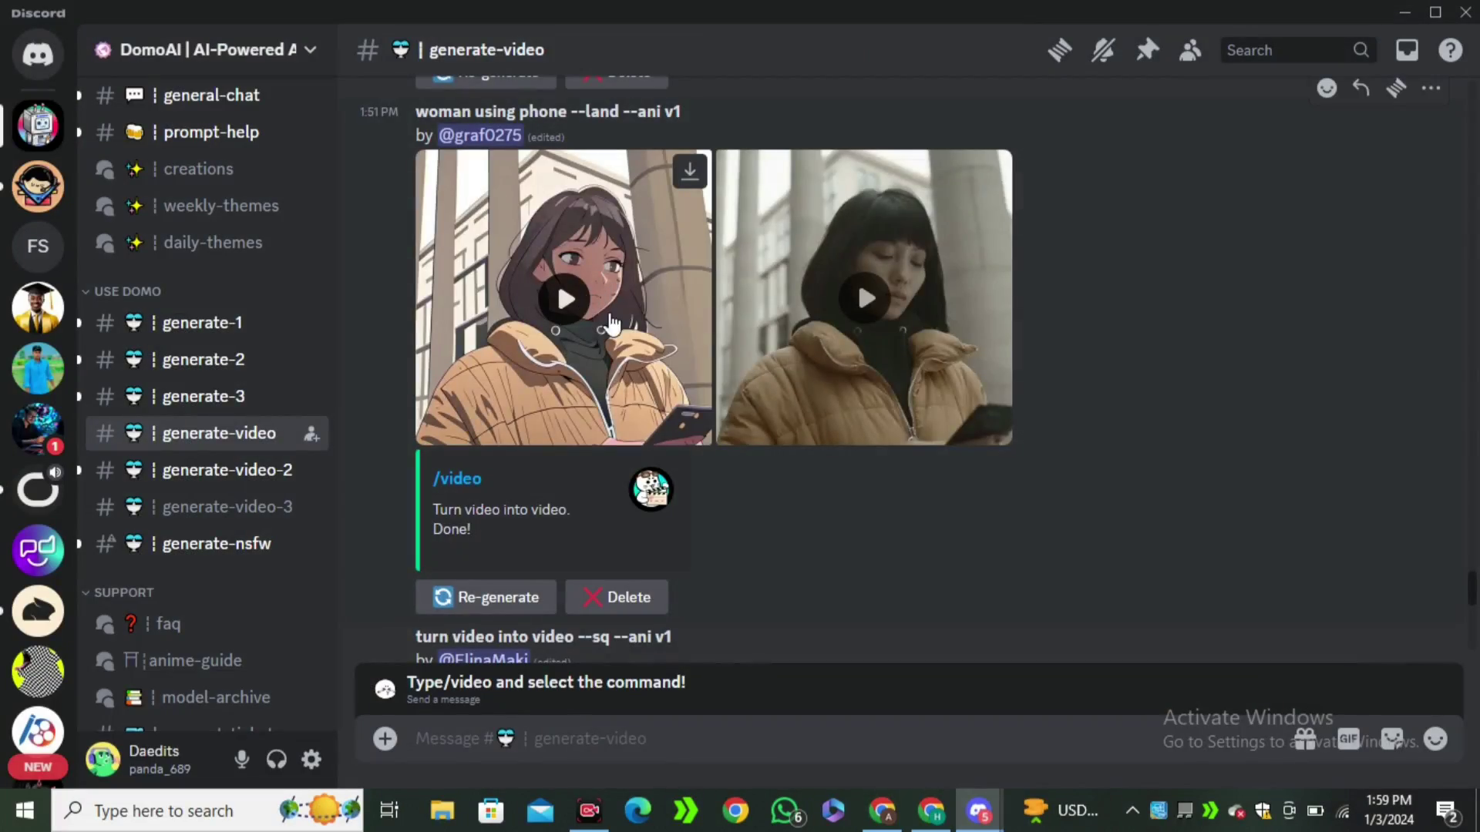
# Step: View the finished anime video full-size, replay it, then return to the channel
pyautogui.click(612, 319)
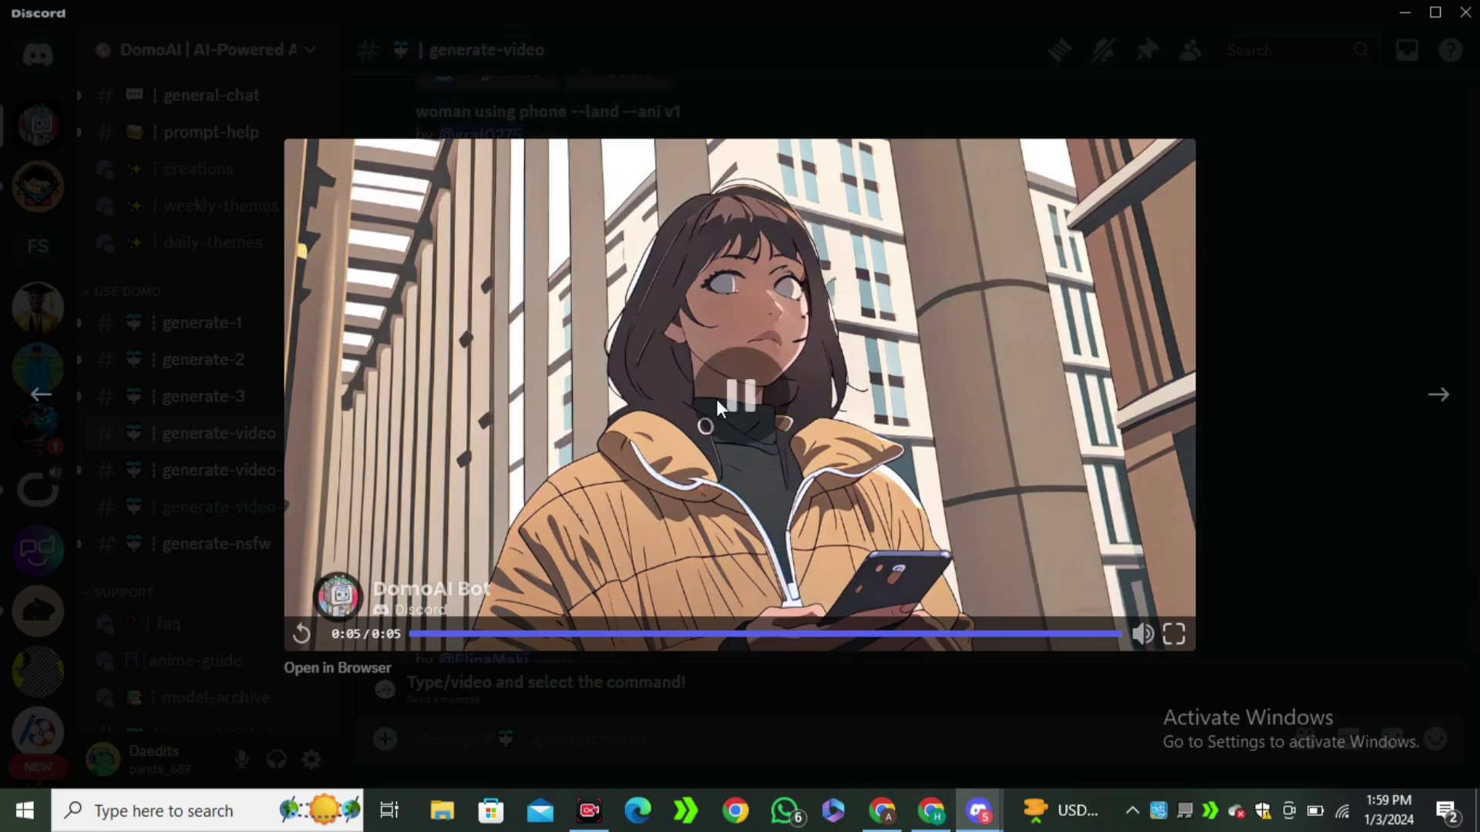
pyautogui.click(314, 639)
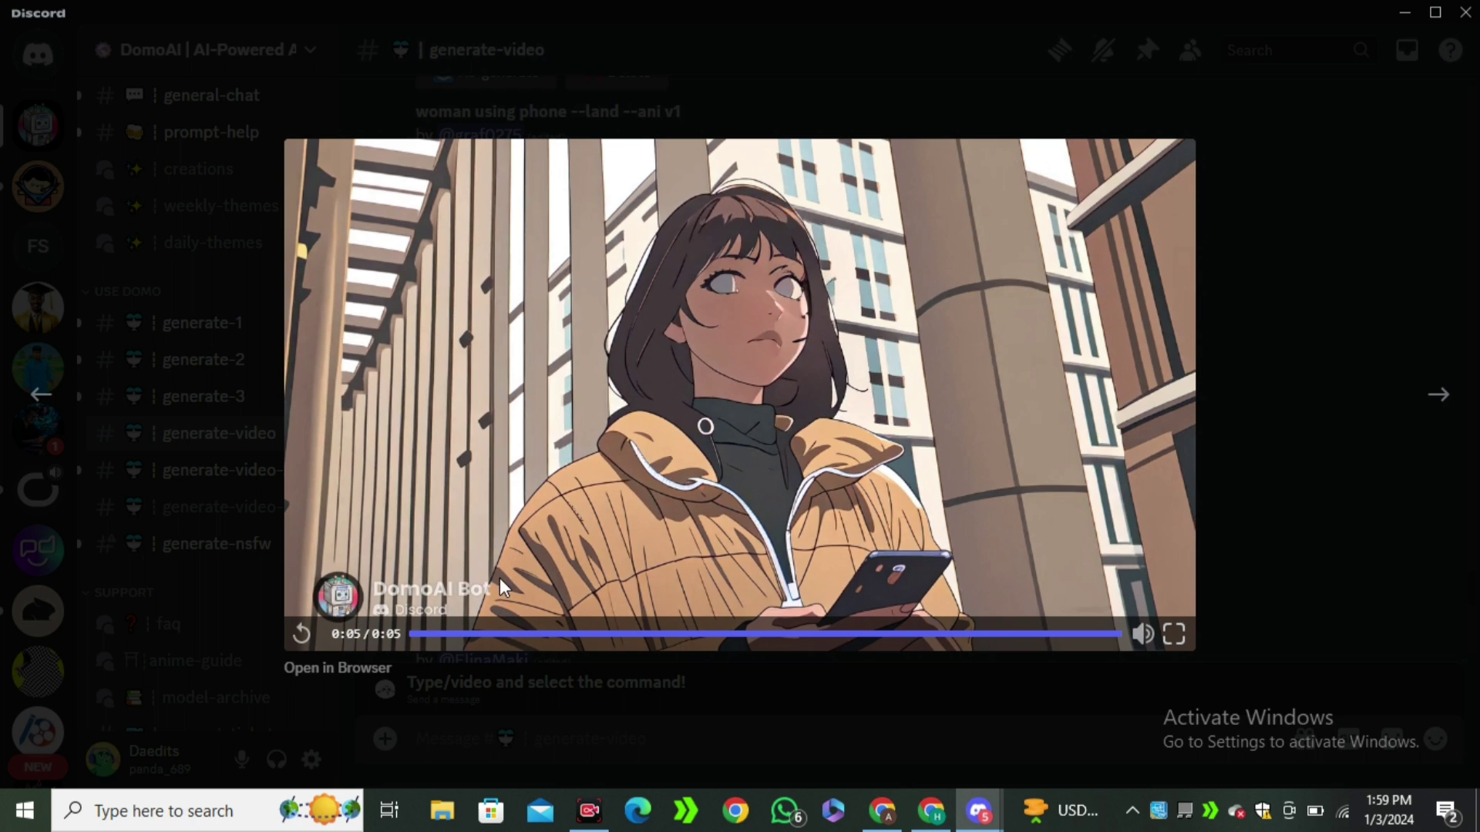
pyautogui.click(1226, 371)
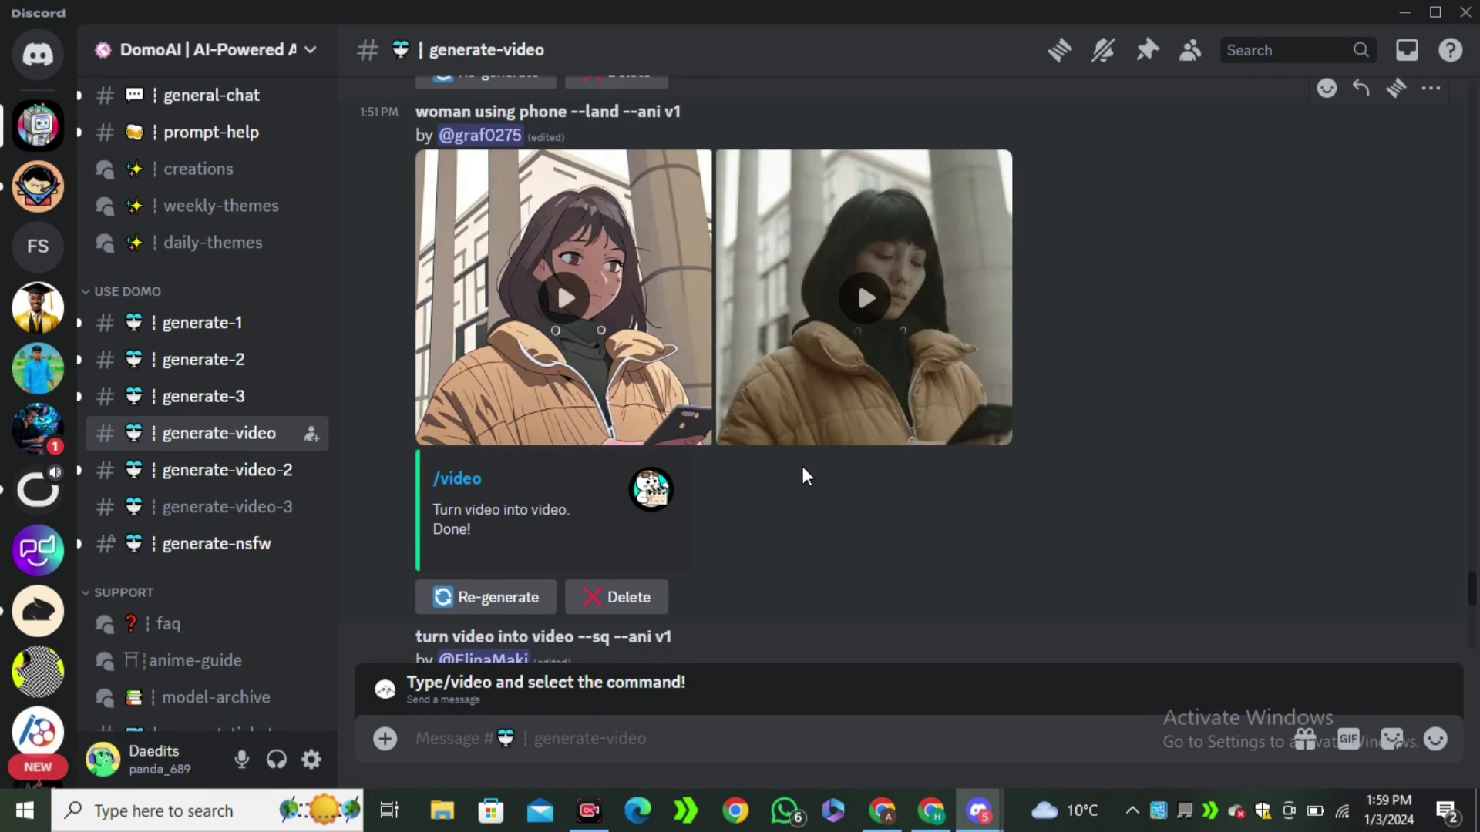
pyautogui.scroll(-15, 802, 451)
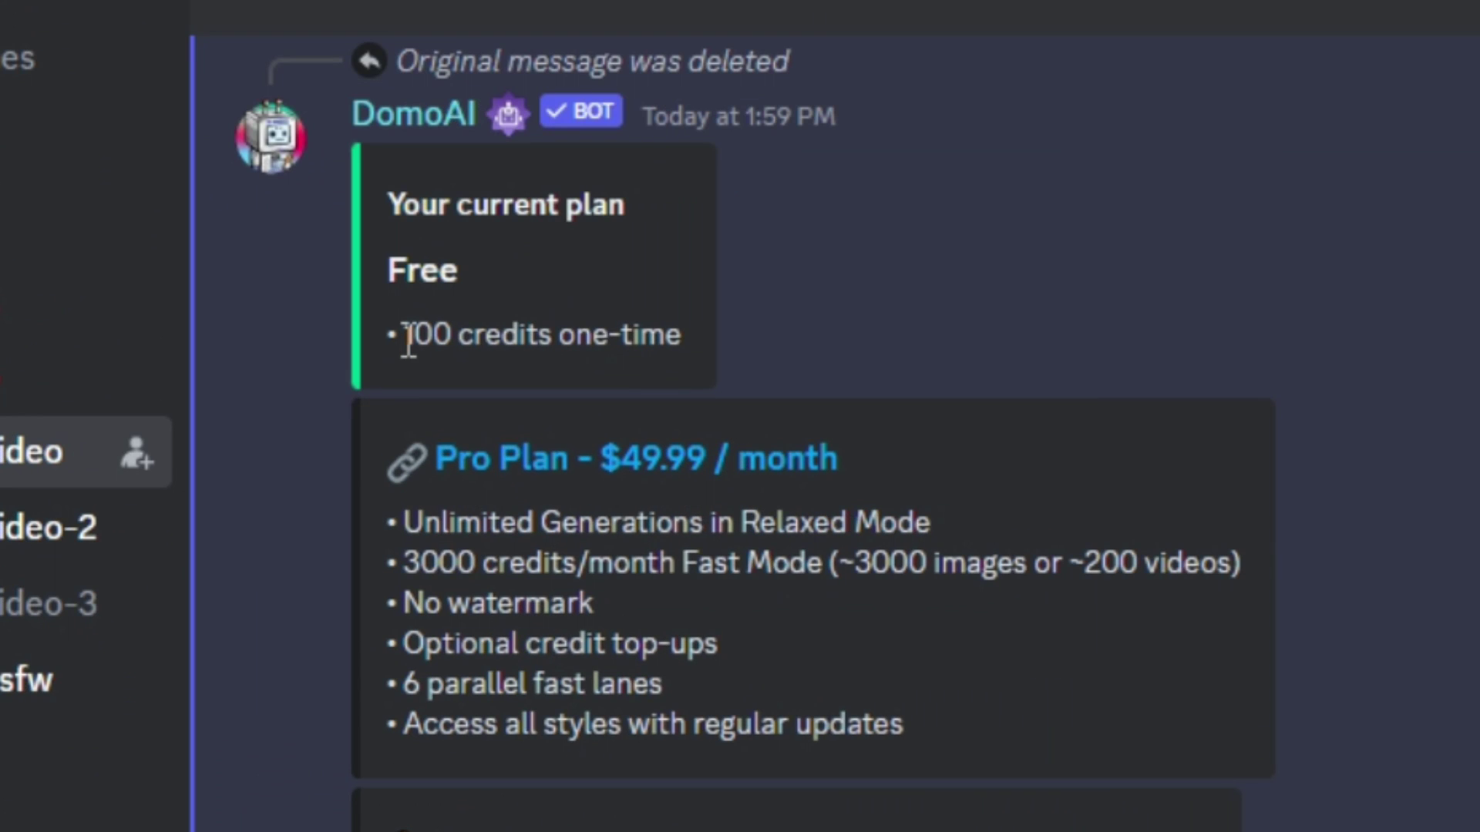
pyautogui.moveTo(437, 377); pyautogui.dragTo(564, 371)
pyautogui.click(672, 274)
pyautogui.scroll(-3, 754, 612)
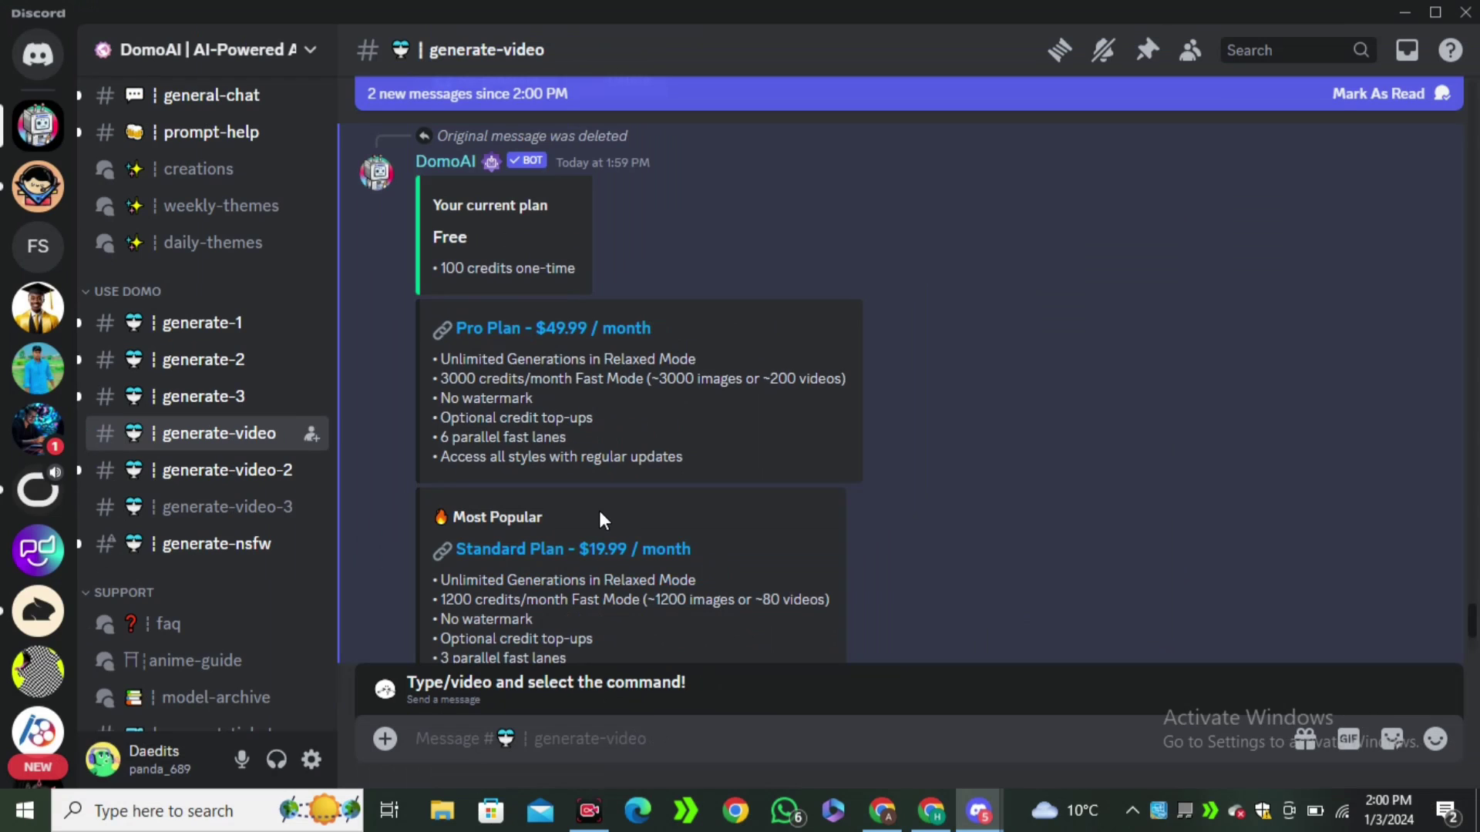
pyautogui.scroll(-4, 626, 510)
pyautogui.scroll(4, 625, 510)
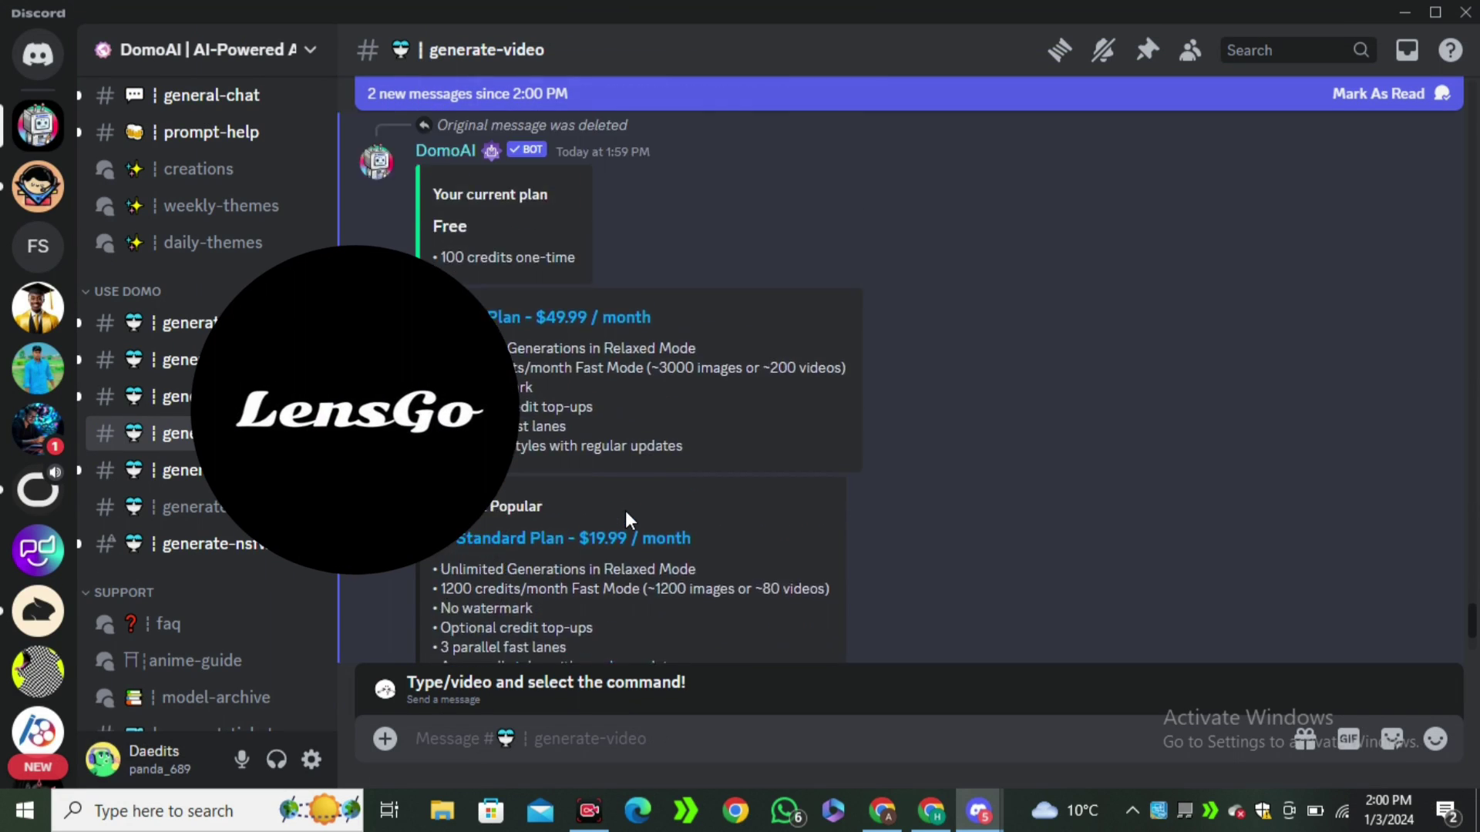
pyautogui.scroll(6, 626, 519)
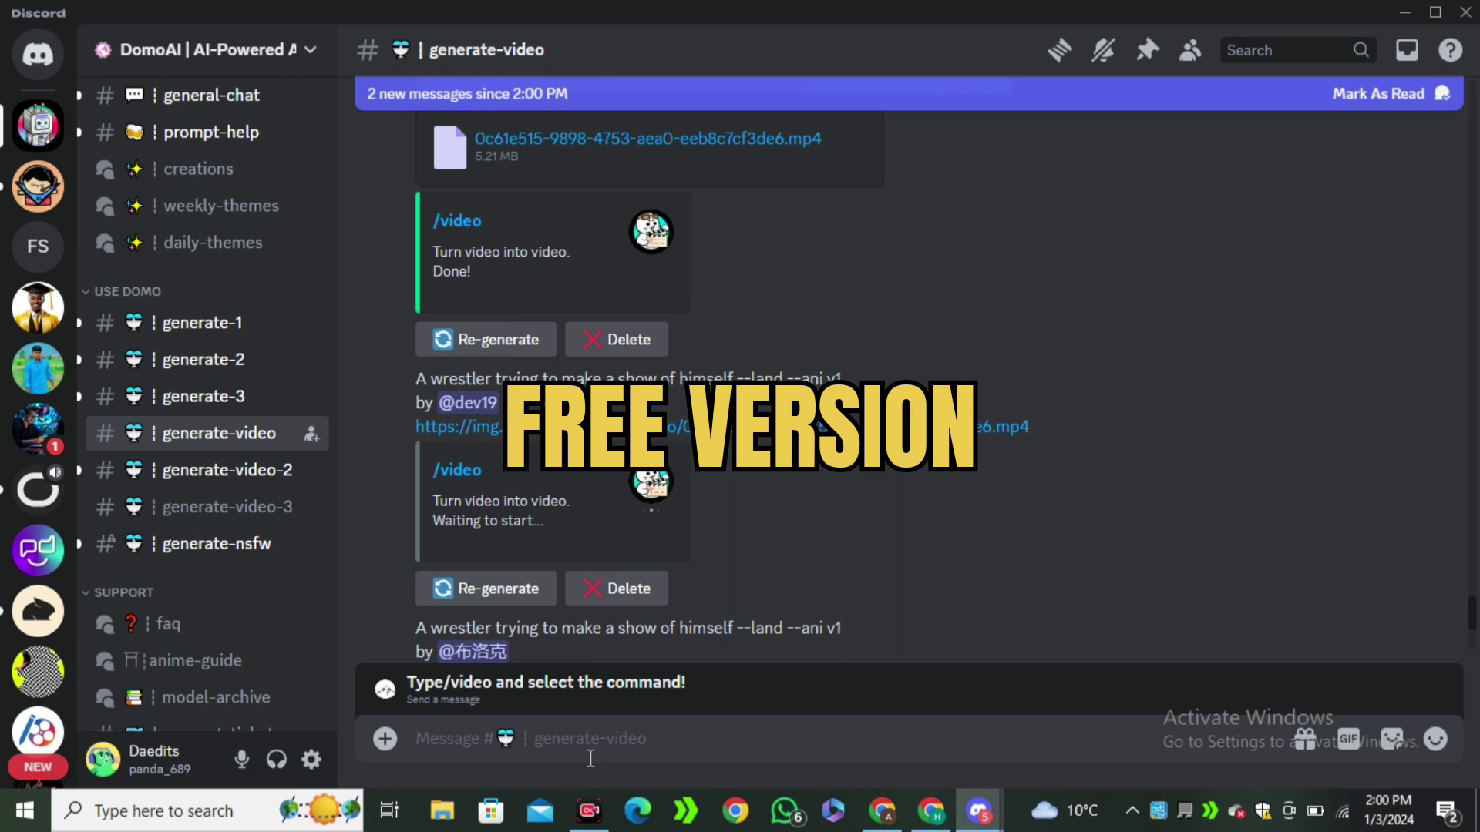
# Step: Bring up the Pixar-style video of the curly brown-haired girl portrait in LensGo
pyautogui.moveTo(1094, 747)
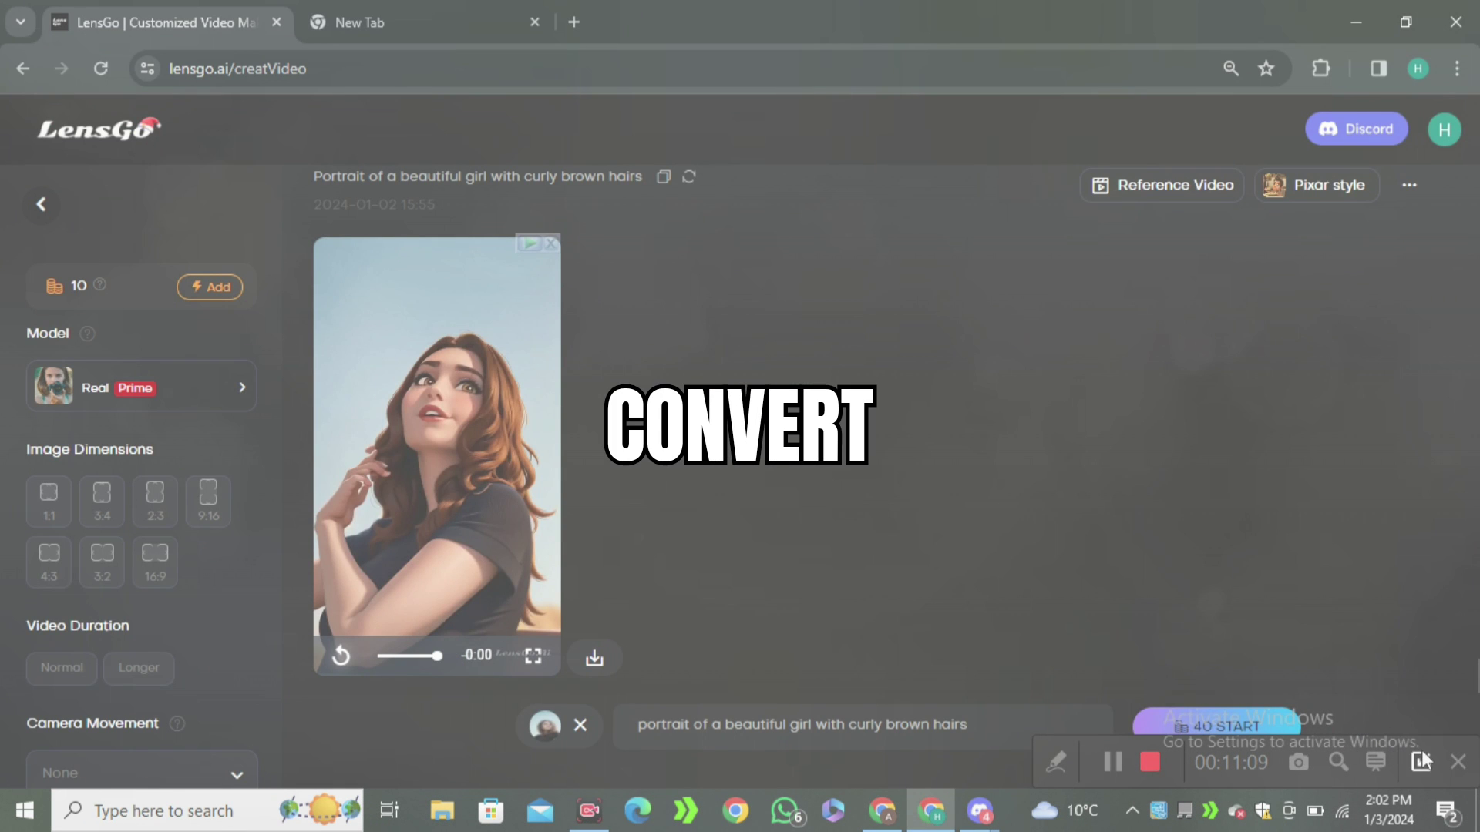
pyautogui.scroll(7, 535, 410)
pyautogui.scroll(-7, 585, 496)
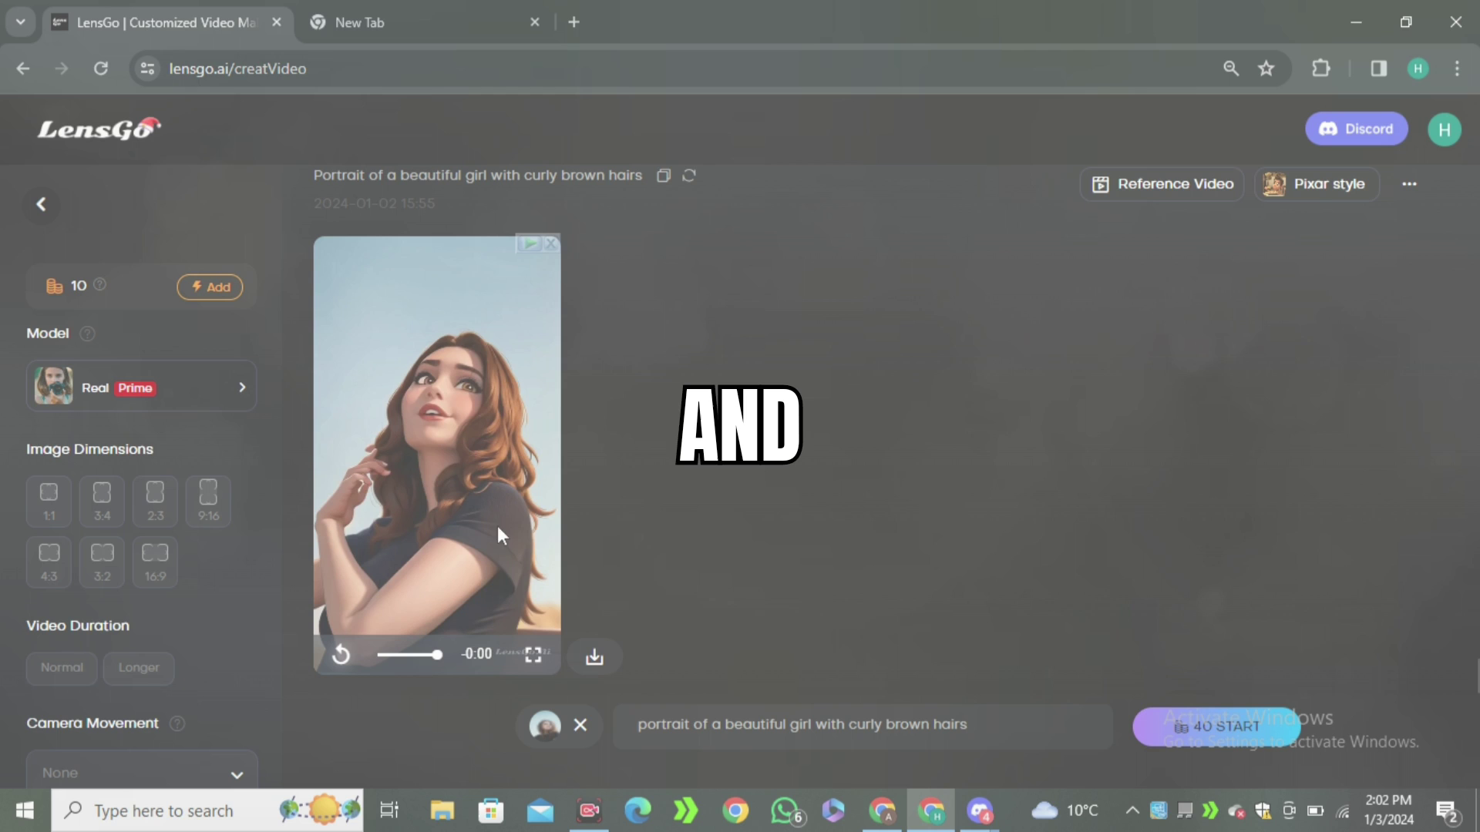